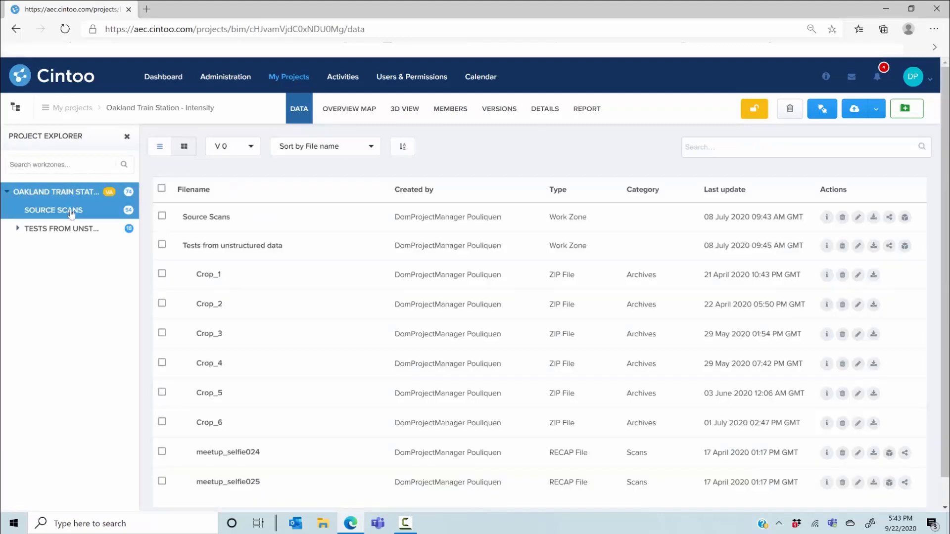
# Open the details of the trainzf scan from the Source Scans work zone
pyautogui.click(71, 212)
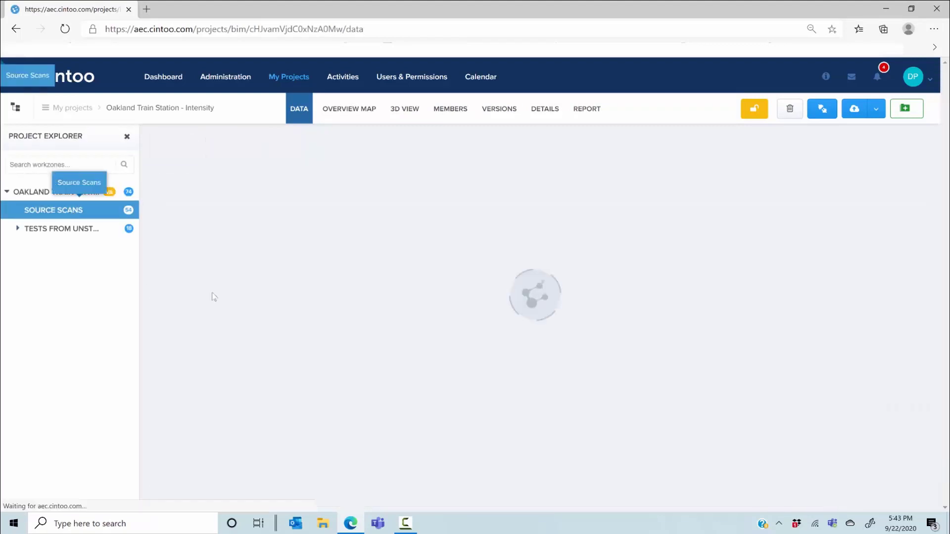
pyautogui.moveTo(218, 307)
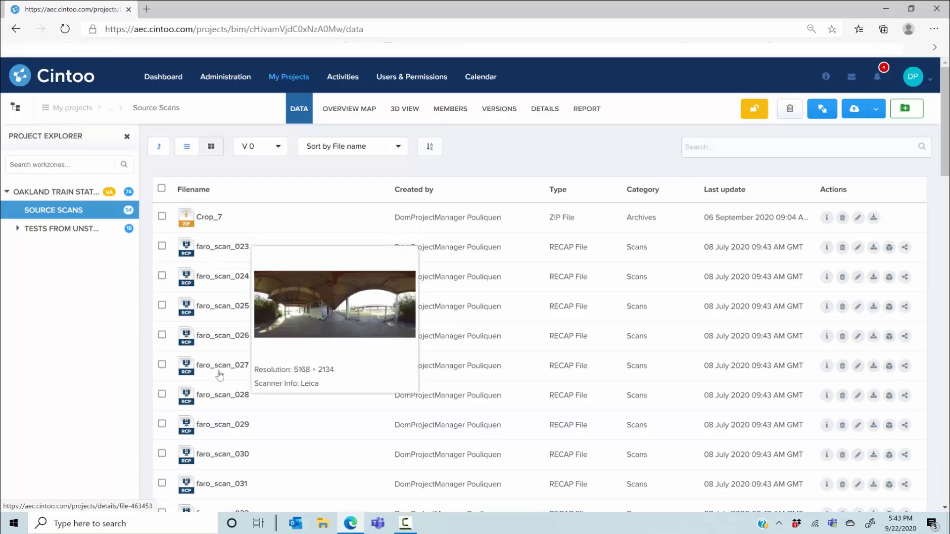
pyautogui.scroll(-15, 219, 376)
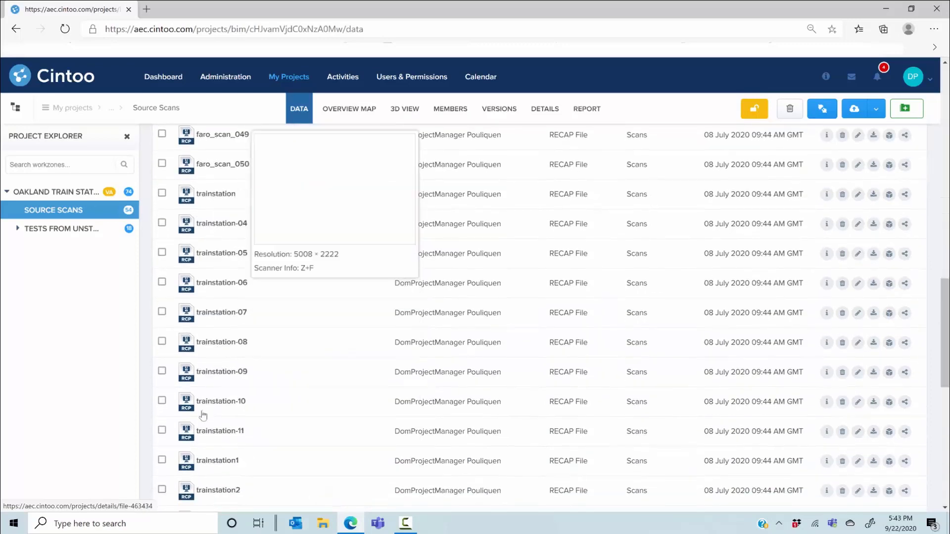
pyautogui.scroll(-10, 204, 412)
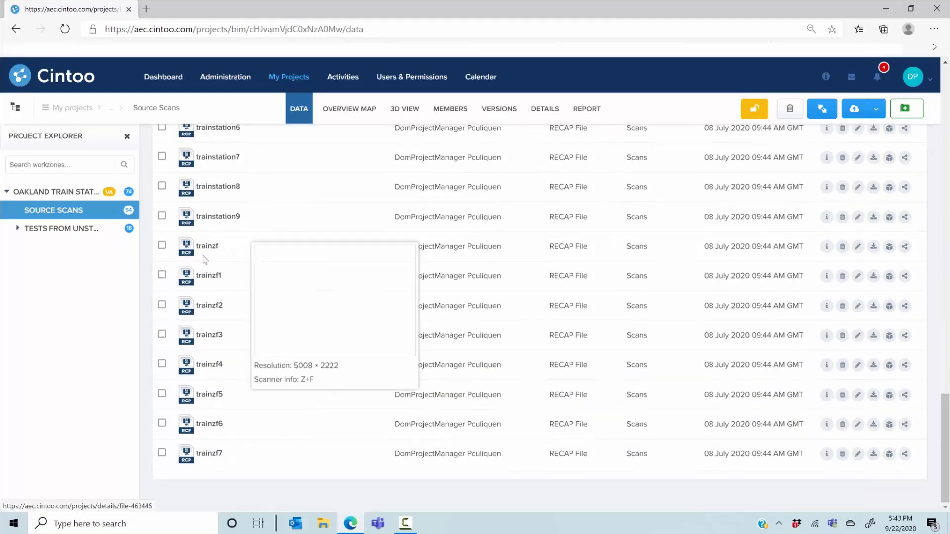
pyautogui.click(207, 247)
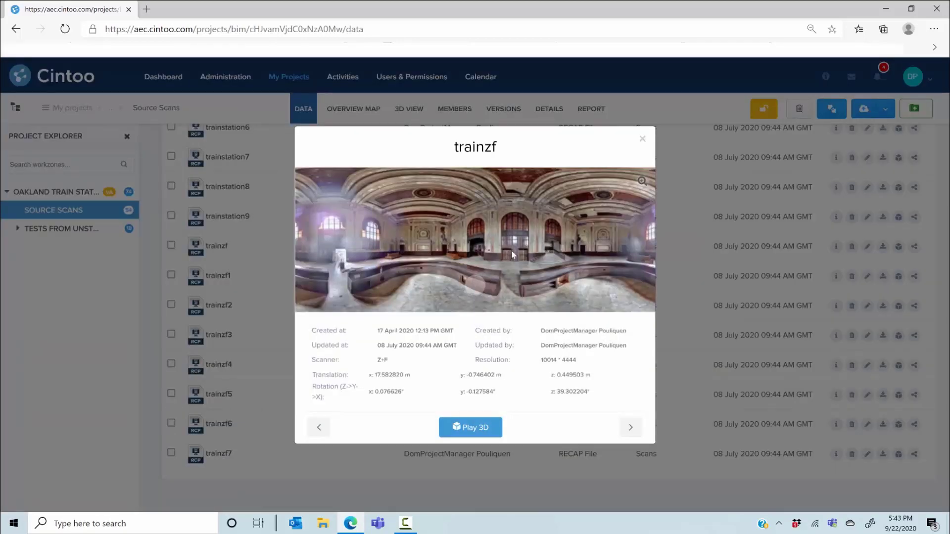
# View the trainzf panorama enlarged and open the scan in the 3D viewer
pyautogui.click(511, 250)
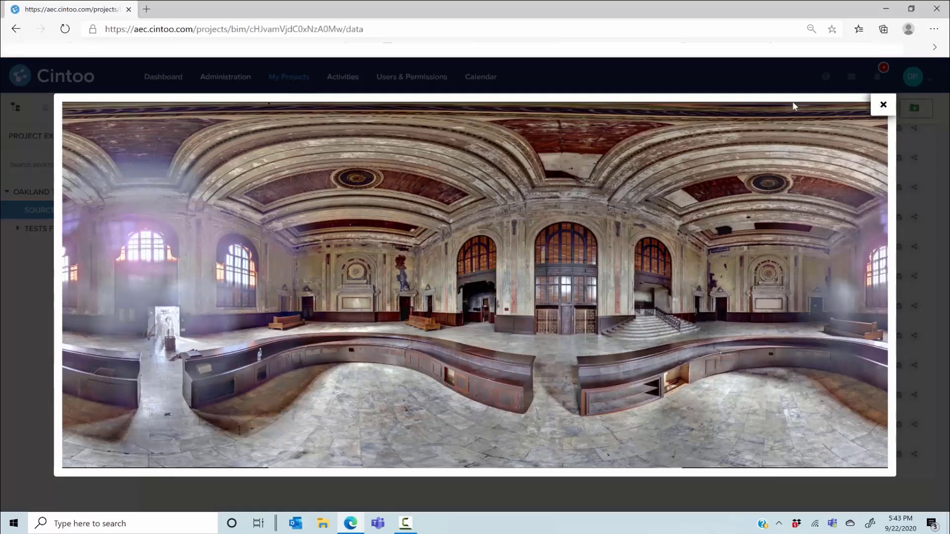
pyautogui.click(883, 104)
pyautogui.click(473, 433)
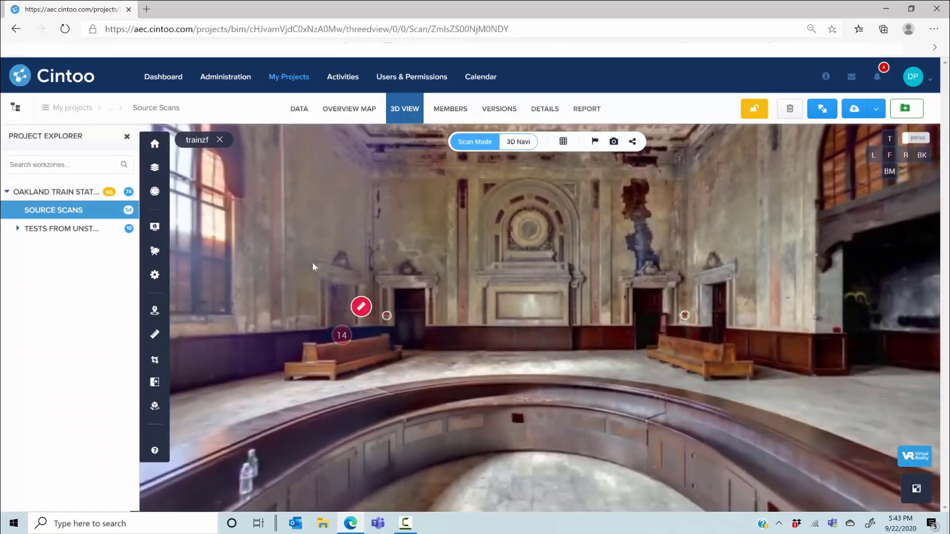
pyautogui.moveTo(312, 267); pyautogui.dragTo(437, 315)
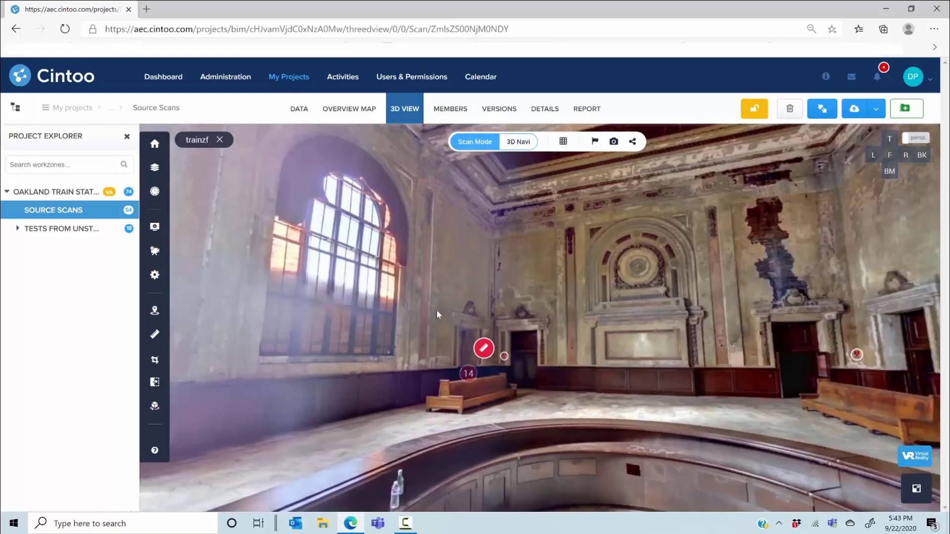
# Display the trainzf scan in 3D RGB to inspect the hall's walls and ceiling
pyautogui.click(563, 141)
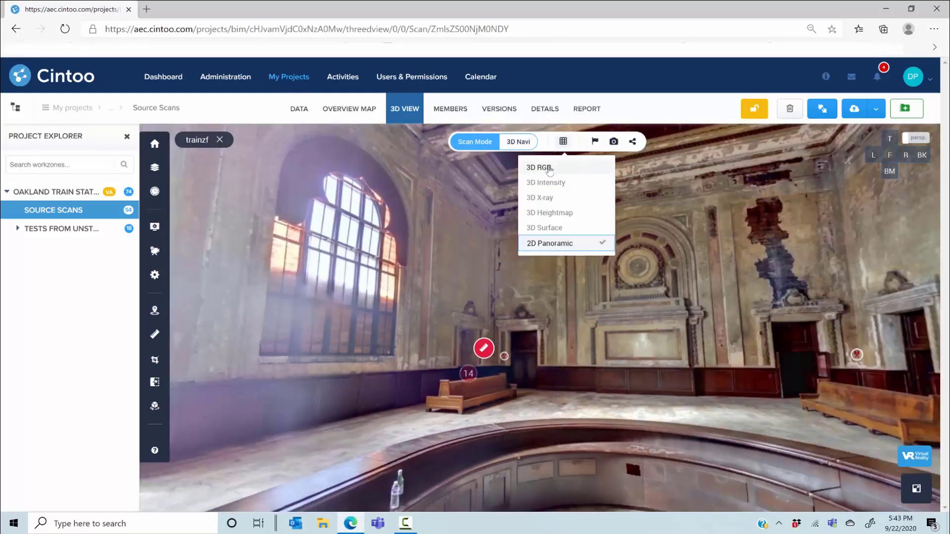
pyautogui.click(539, 168)
pyautogui.moveTo(749, 369); pyautogui.dragTo(575, 173)
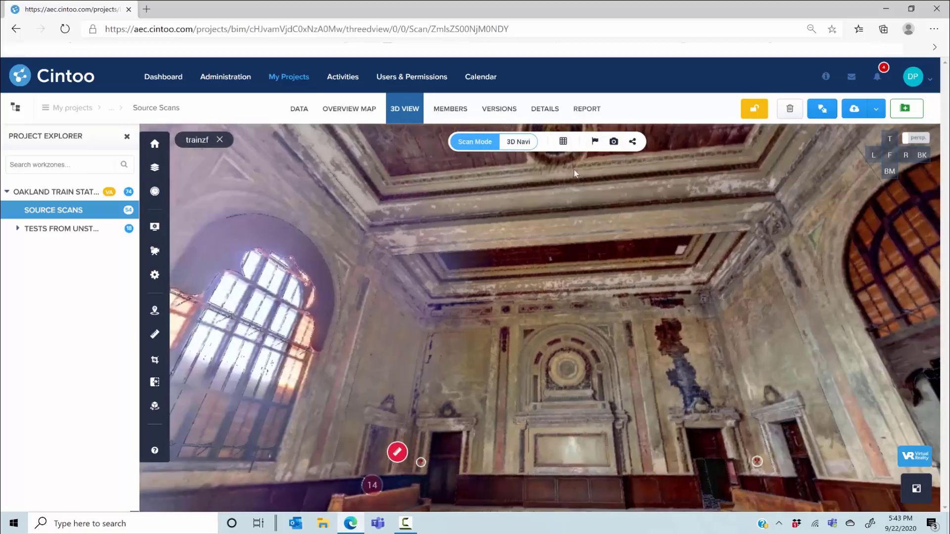
# Set the scan display to 3D Surface and inspect the relief around the arched windows
pyautogui.click(563, 141)
pyautogui.click(544, 228)
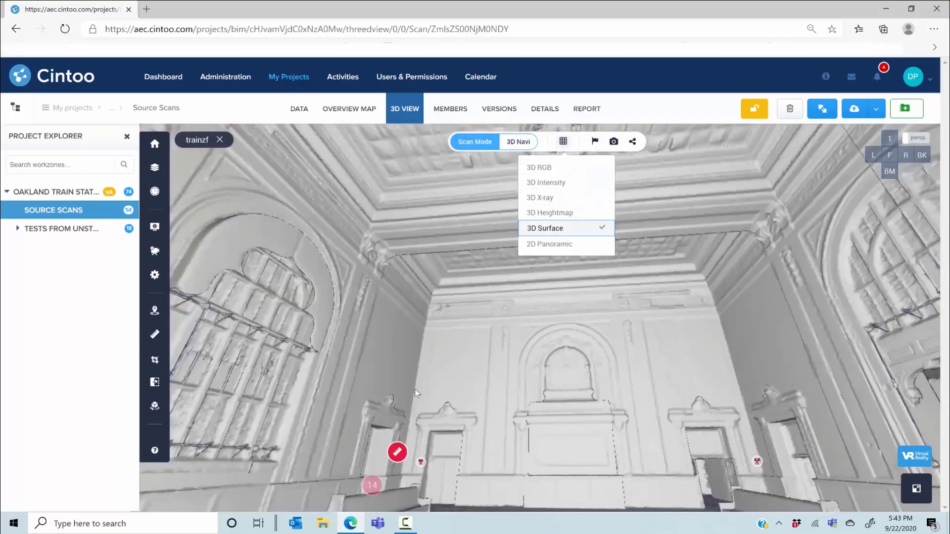
pyautogui.moveTo(288, 433); pyautogui.dragTo(291, 249)
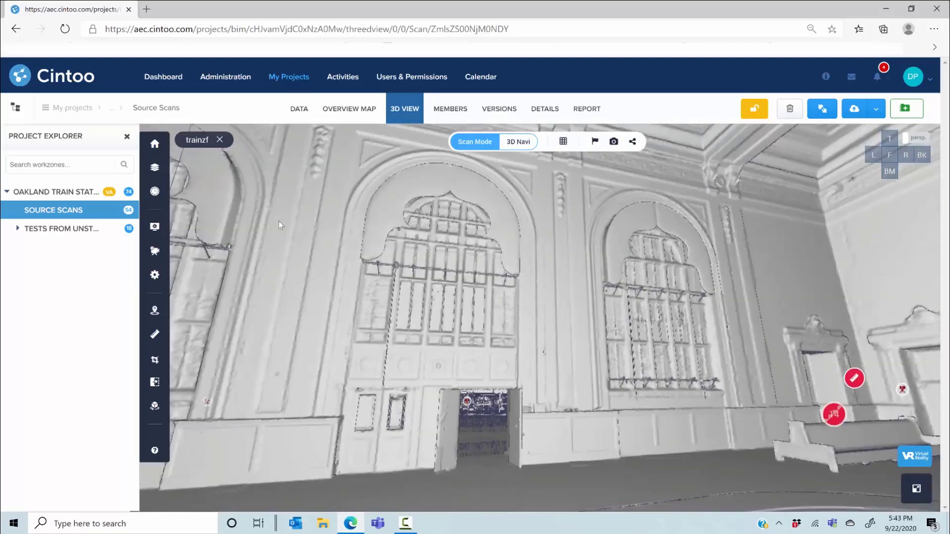
pyautogui.moveTo(325, 282); pyautogui.dragTo(490, 316)
pyautogui.scroll(5, 507, 307)
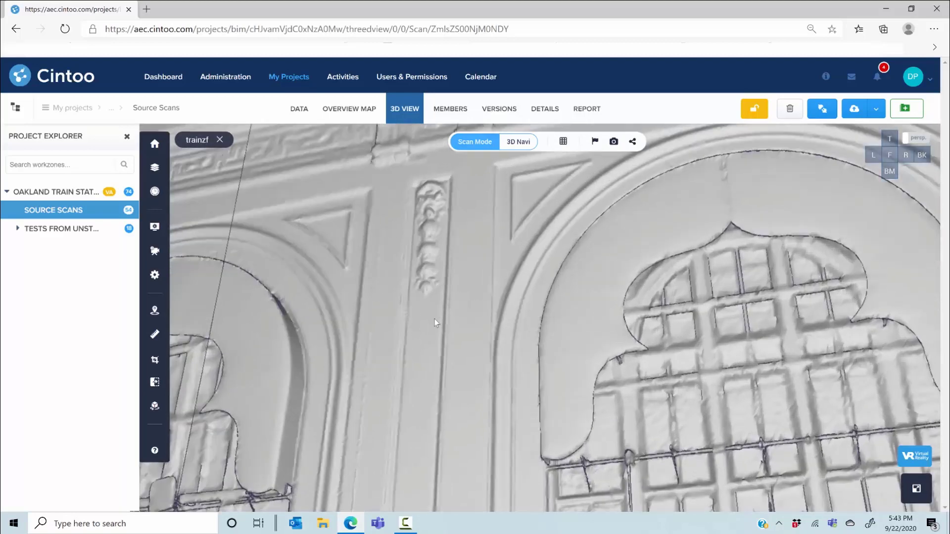
# Compare the wall ornament between the arched windows in 3D RGB, 2D Panoramic and 3D Surface display
pyautogui.click(562, 144)
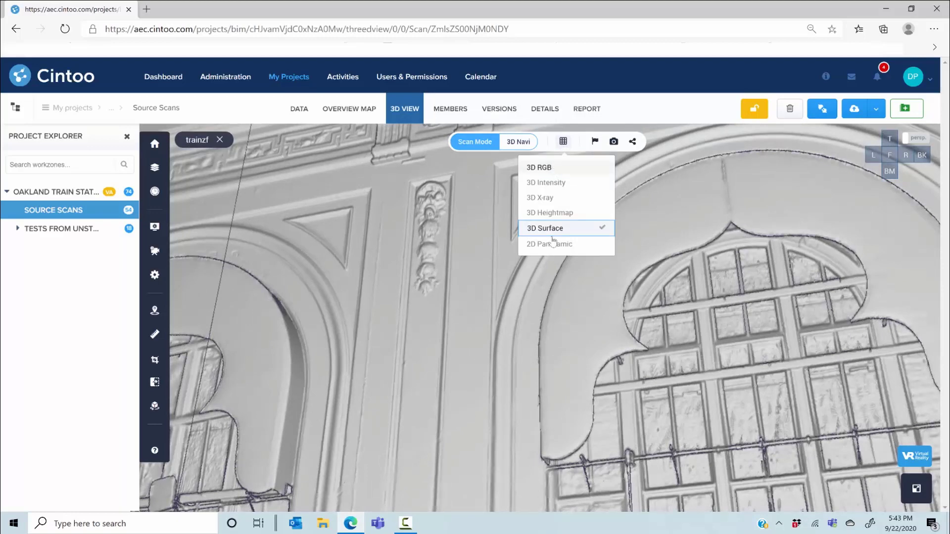
pyautogui.click(544, 168)
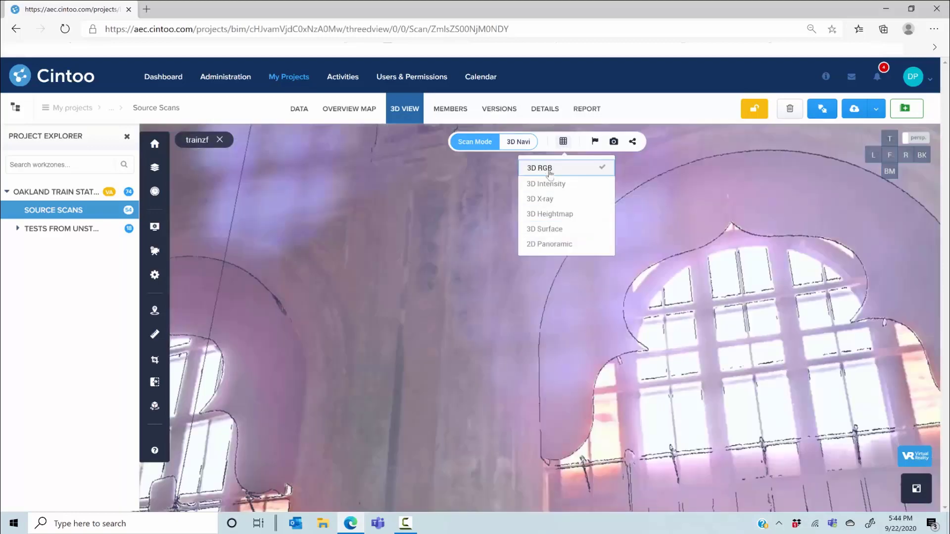
pyautogui.click(553, 245)
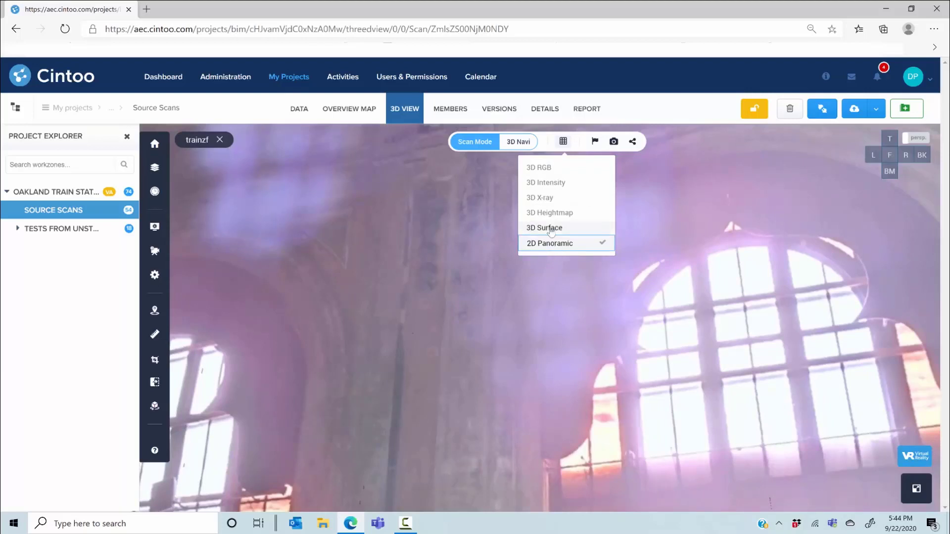
pyautogui.click(551, 229)
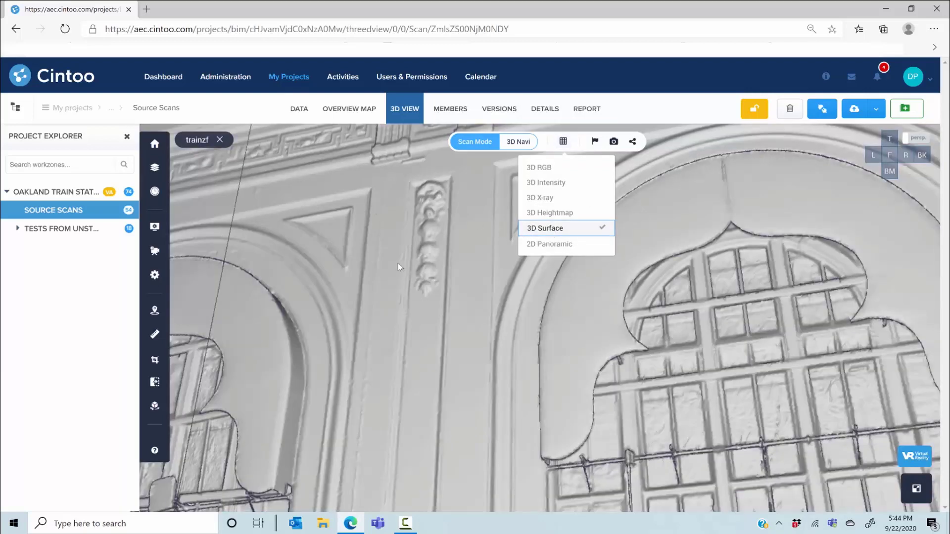
pyautogui.scroll(3, 413, 327)
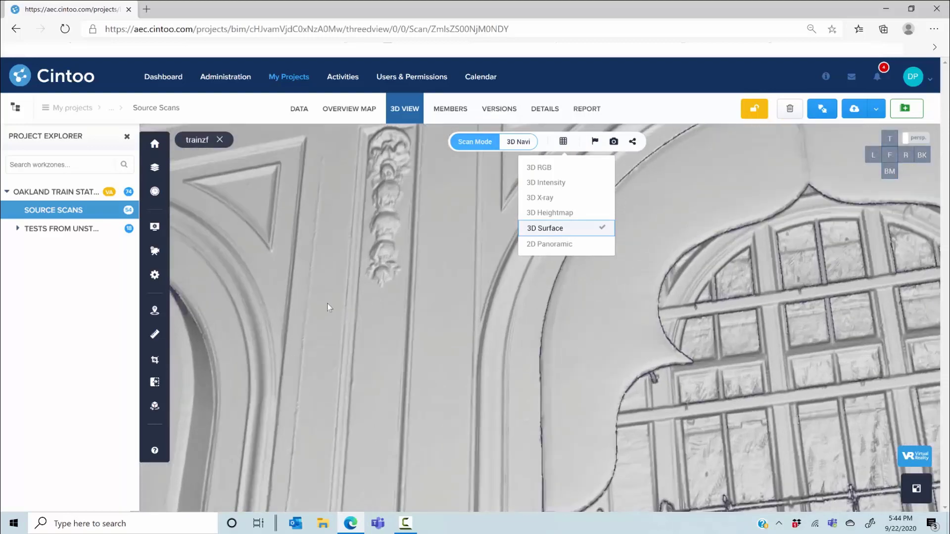
pyautogui.scroll(-3, 338, 319)
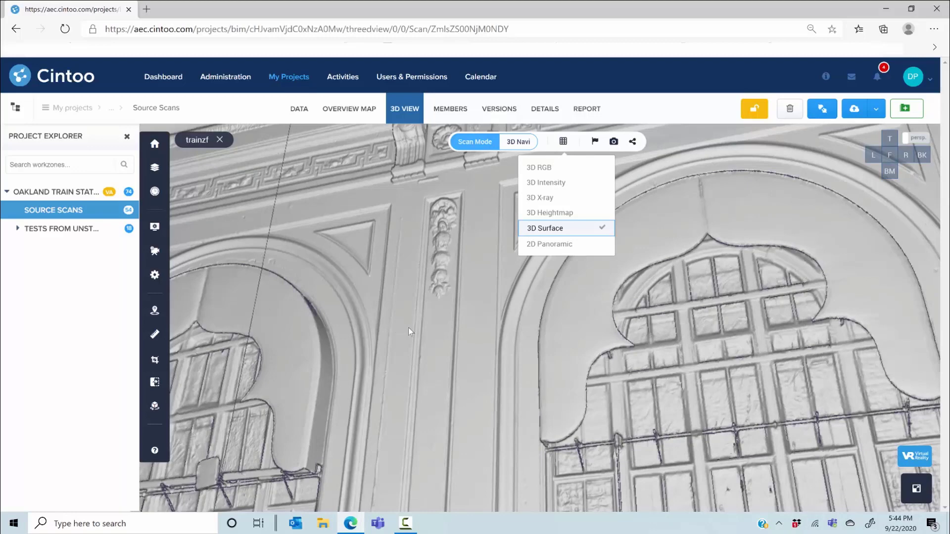
# Move to the trainzf4 scan position near the corner doors and examine the carved wall mouldings up close
pyautogui.moveTo(404, 325); pyautogui.dragTo(435, 418)
pyautogui.moveTo(587, 316); pyautogui.dragTo(544, 377)
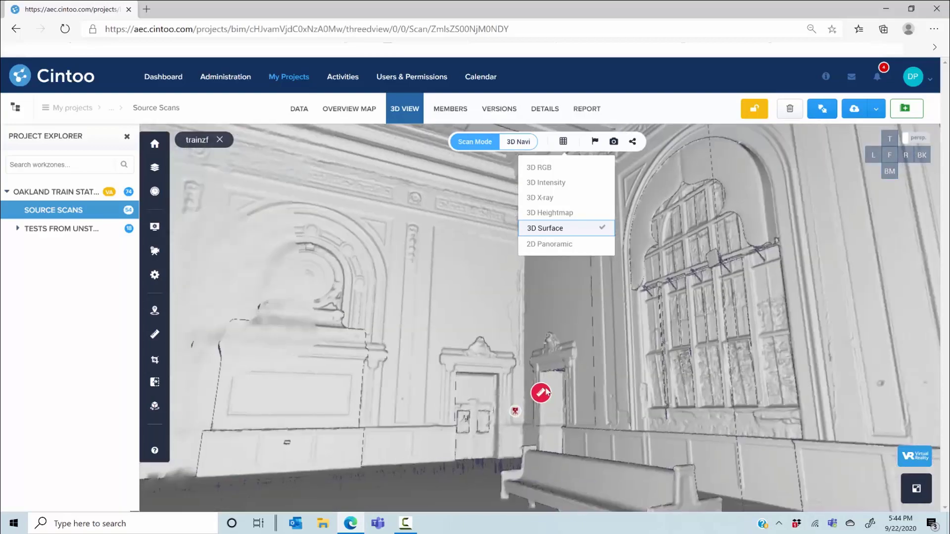
pyautogui.click(516, 412)
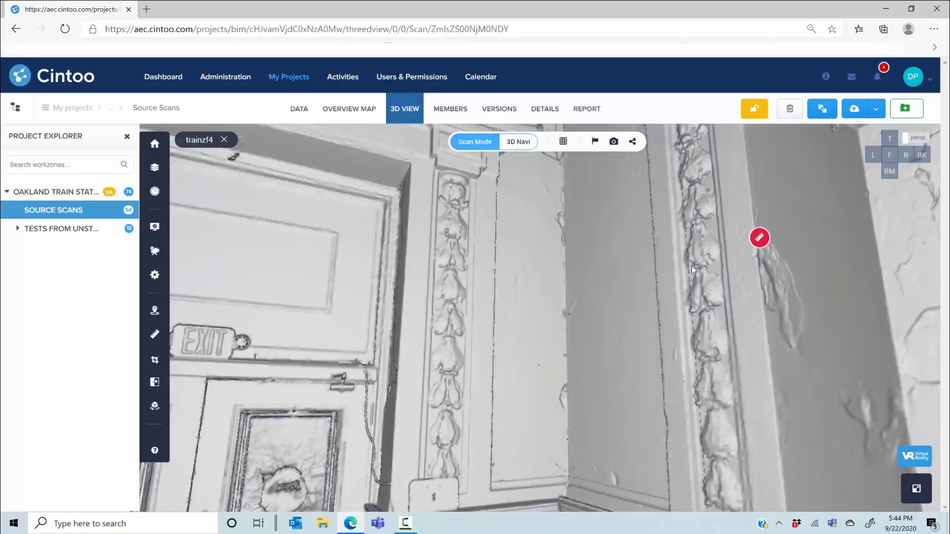
pyautogui.moveTo(582, 283); pyautogui.dragTo(624, 340)
pyautogui.scroll(5, 625, 335)
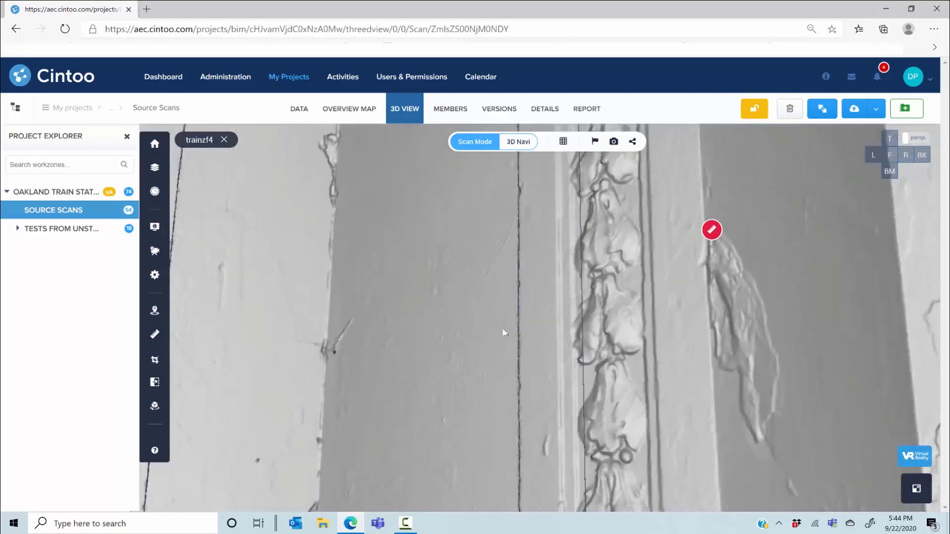
pyautogui.scroll(-3, 464, 331)
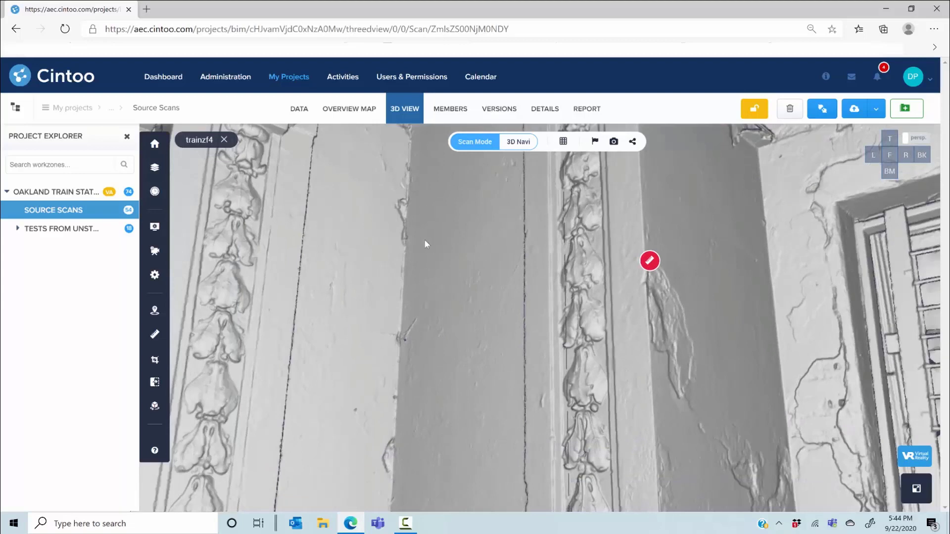
pyautogui.scroll(2, 442, 287)
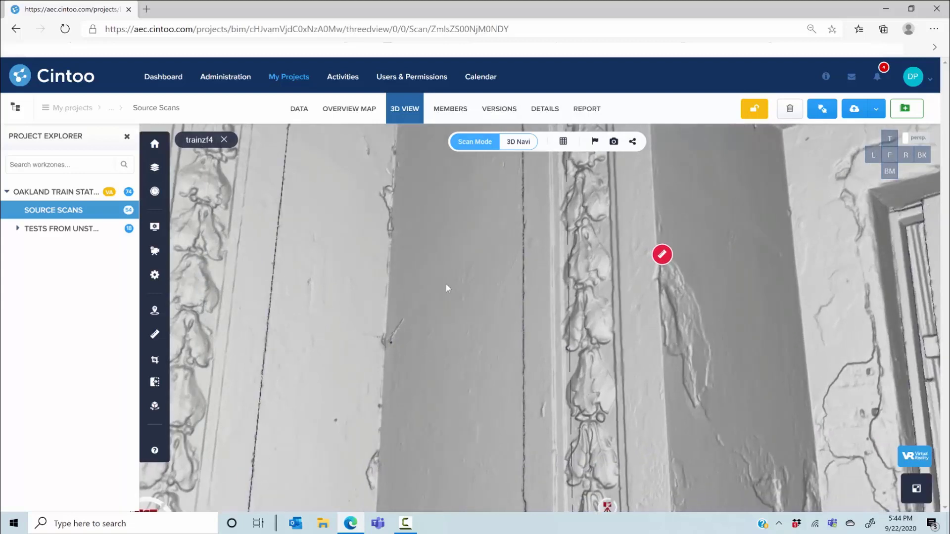
pyautogui.scroll(-5, 466, 333)
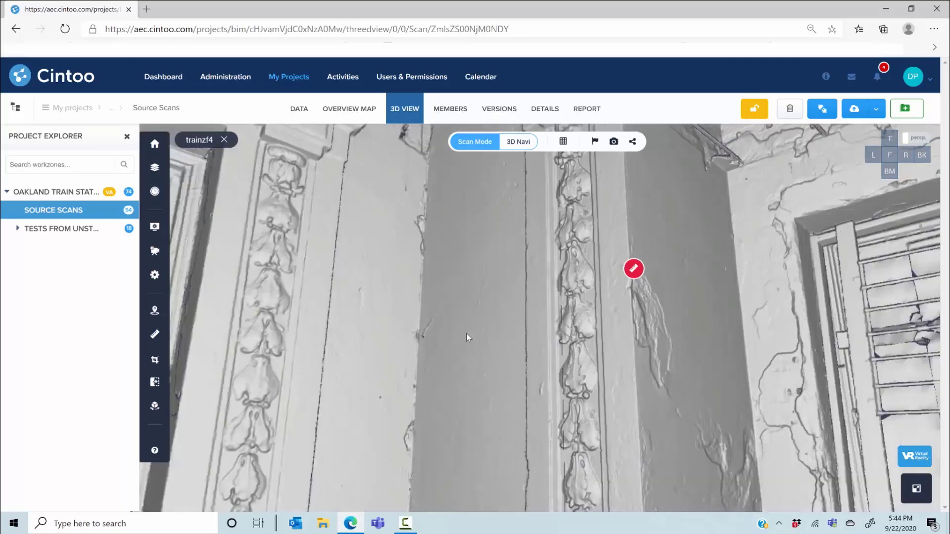
# Measure from the upper wall panel beside the double door down to the floor and save the measurement
pyautogui.moveTo(369, 388); pyautogui.dragTo(395, 264)
pyautogui.moveTo(307, 432); pyautogui.dragTo(453, 378)
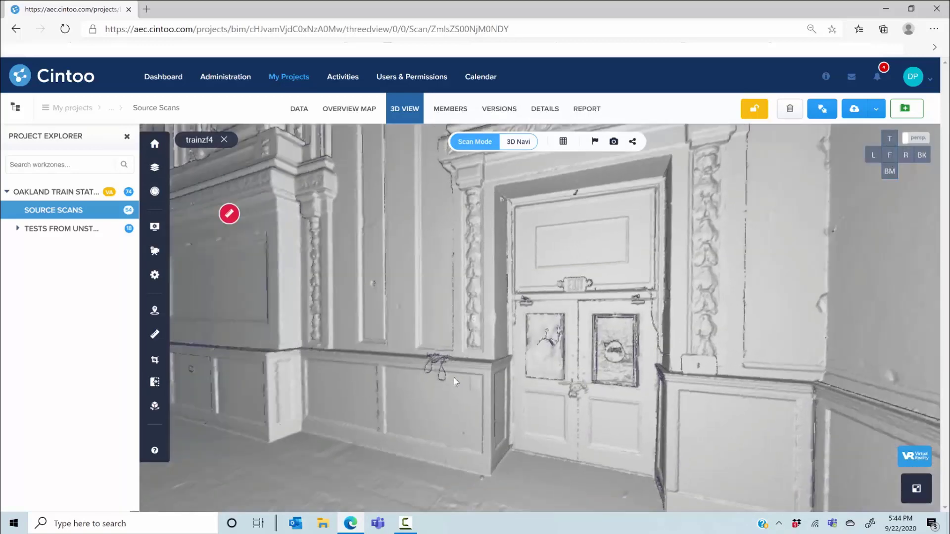
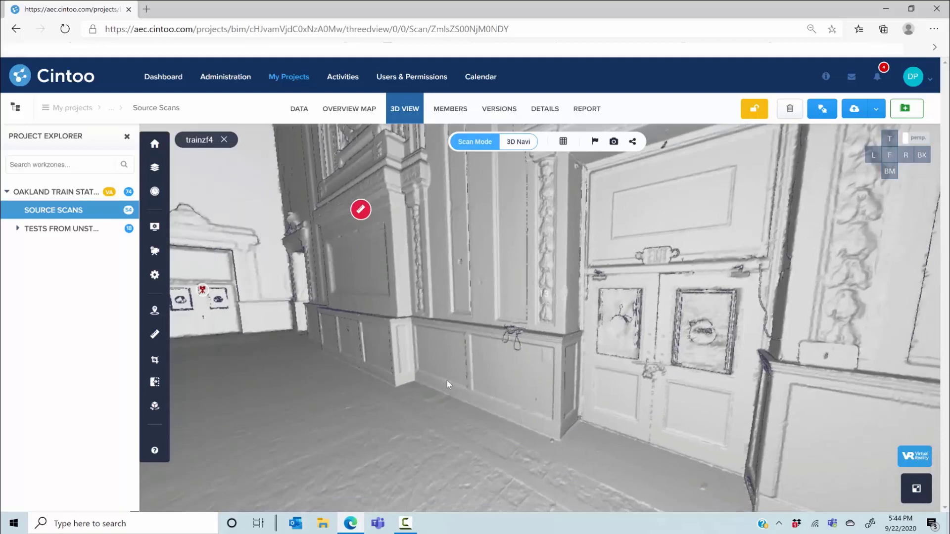
pyautogui.click(155, 334)
pyautogui.click(265, 399)
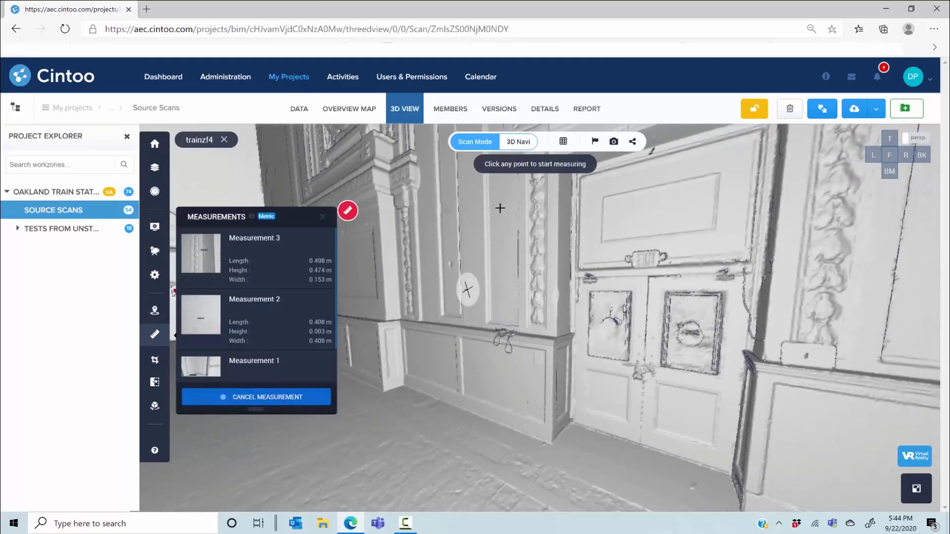
pyautogui.click(499, 213)
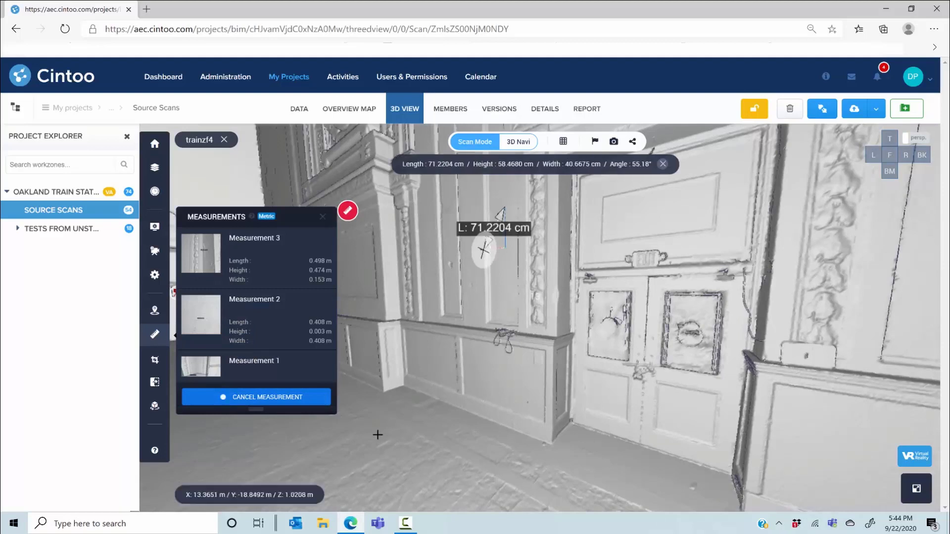
pyautogui.click(290, 455)
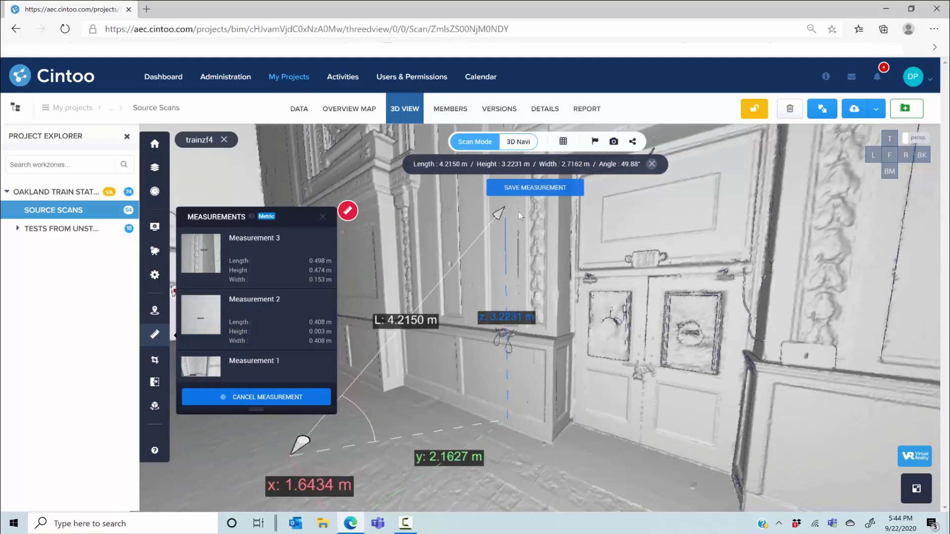
pyautogui.click(542, 193)
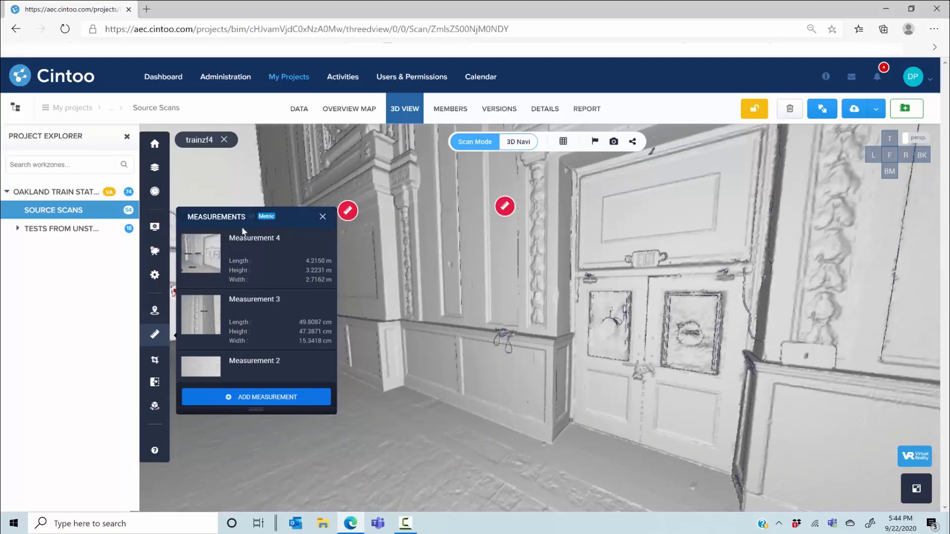
pyautogui.click(154, 310)
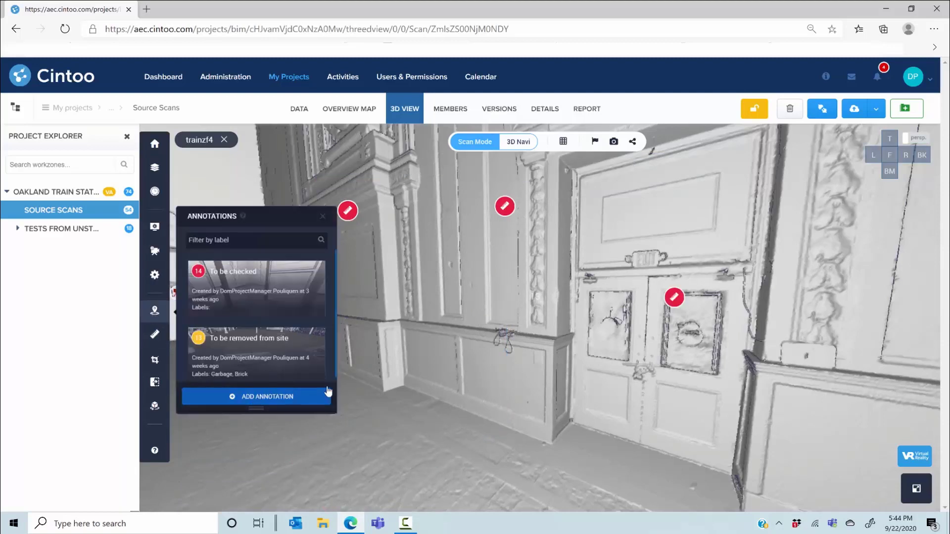
pyautogui.click(267, 396)
pyautogui.click(642, 203)
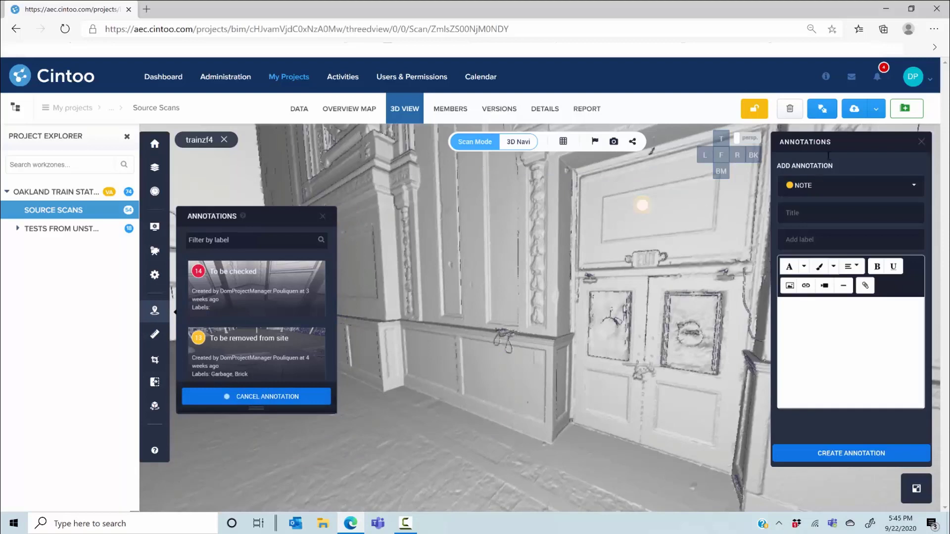
pyautogui.click(824, 185)
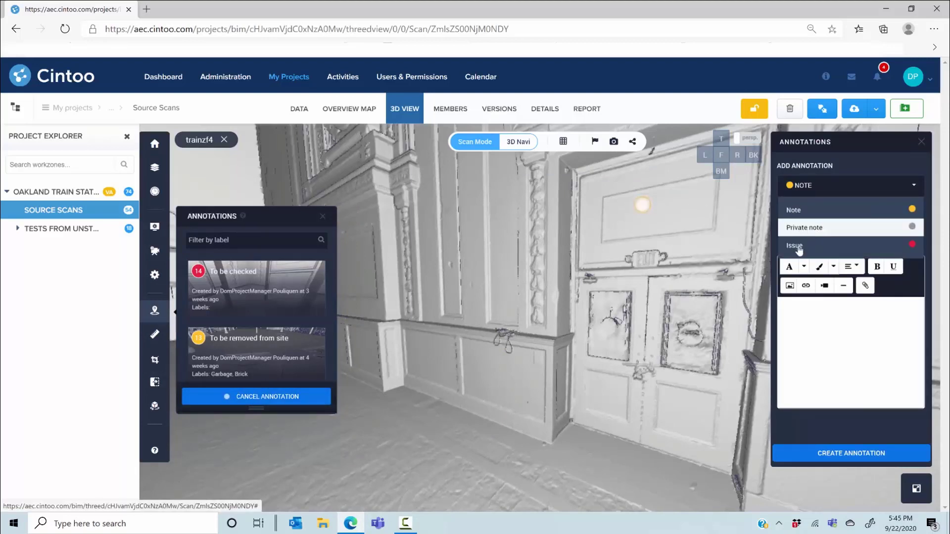
pyautogui.click(443, 349)
pyautogui.click(322, 216)
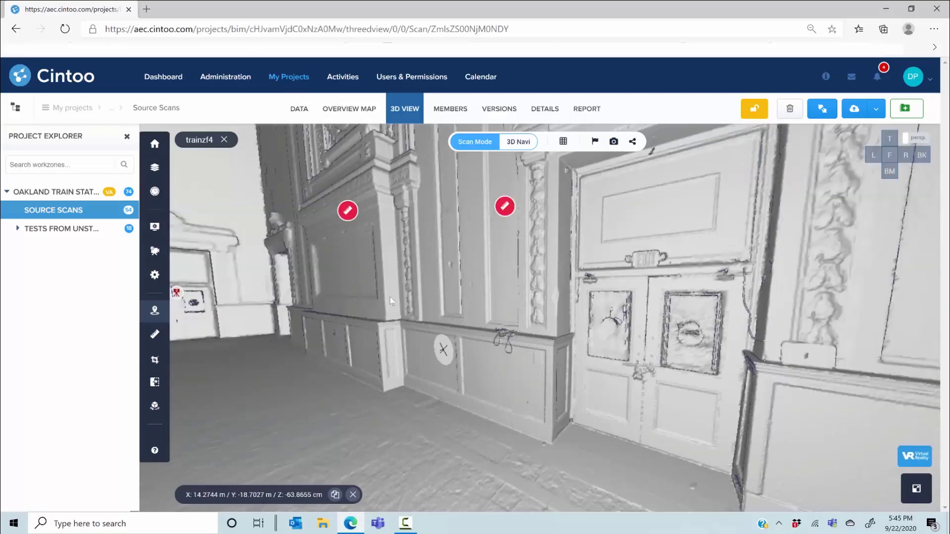
# Display the station hall in 3D Heightmap and limit the Z range to the floor, from -1.723 to -1.372
pyautogui.moveTo(572, 308); pyautogui.dragTo(699, 305)
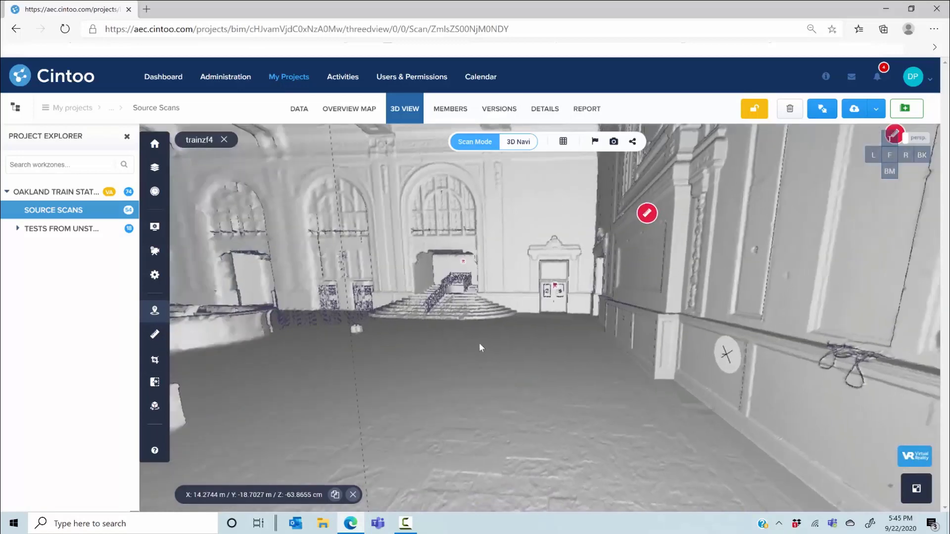
pyautogui.moveTo(479, 343); pyautogui.dragTo(536, 180)
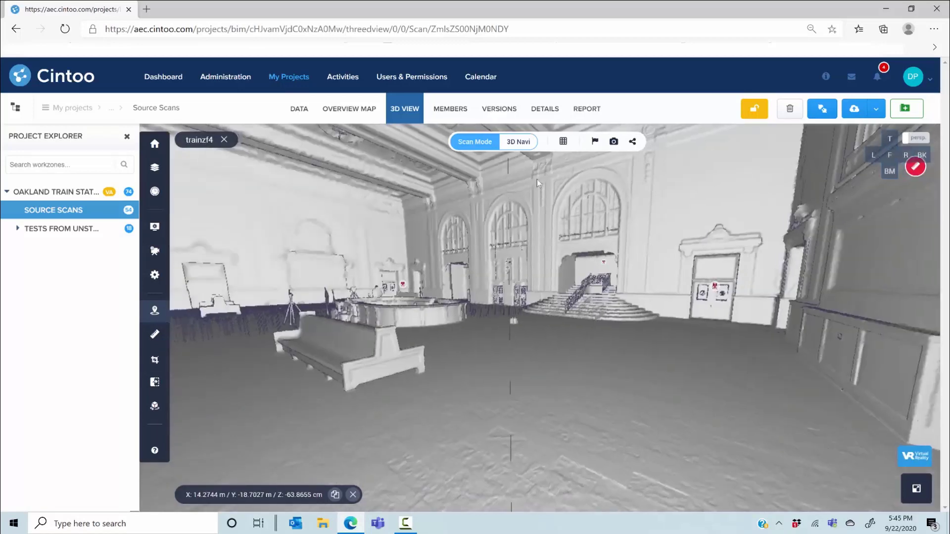
pyautogui.click(563, 142)
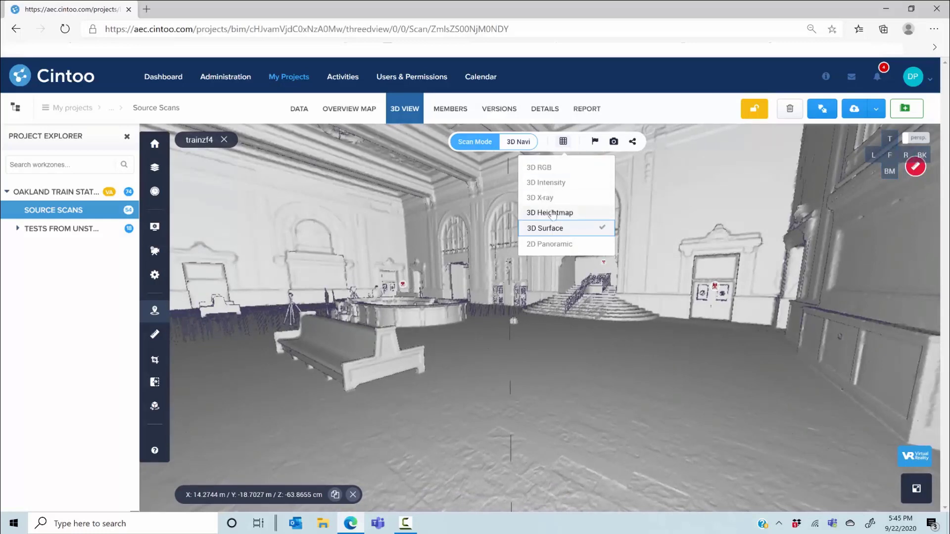
pyautogui.click(552, 214)
pyautogui.moveTo(904, 202); pyautogui.dragTo(903, 434)
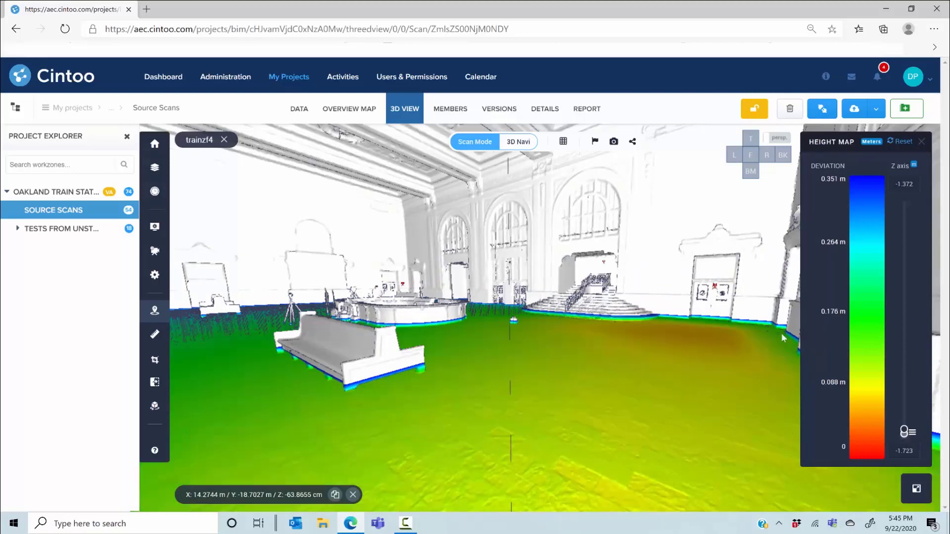
# Set the display to 3D X-ray, switch to 3D navigation and inspect the whole station building from outside
pyautogui.click(564, 143)
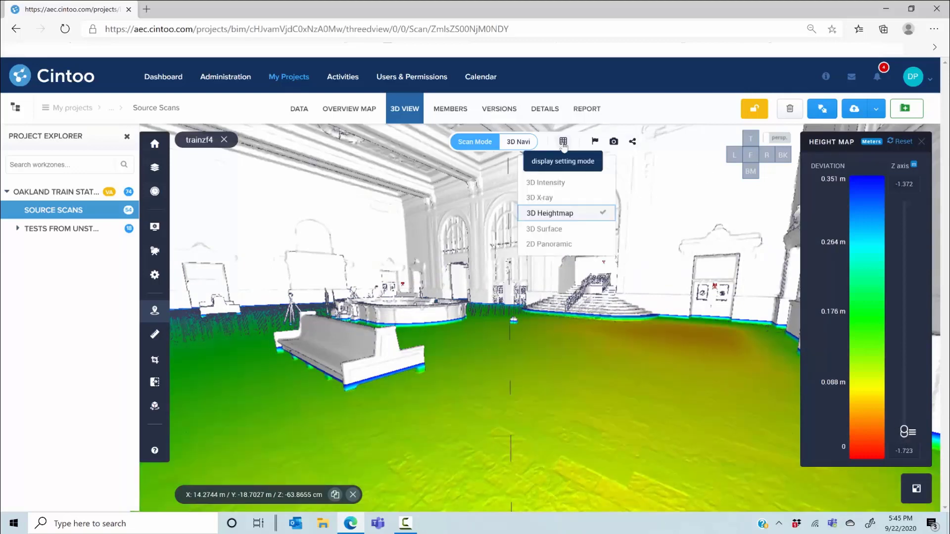
pyautogui.click(547, 198)
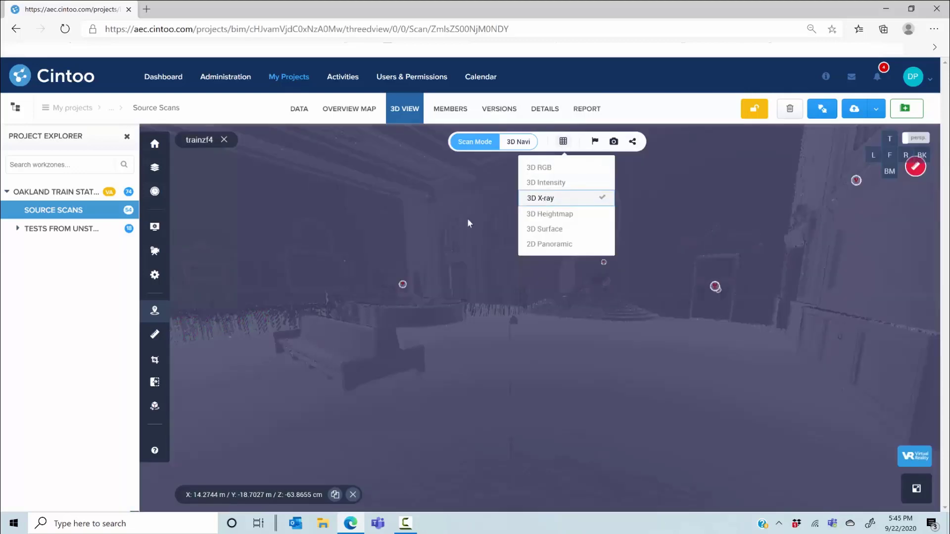
pyautogui.click(518, 142)
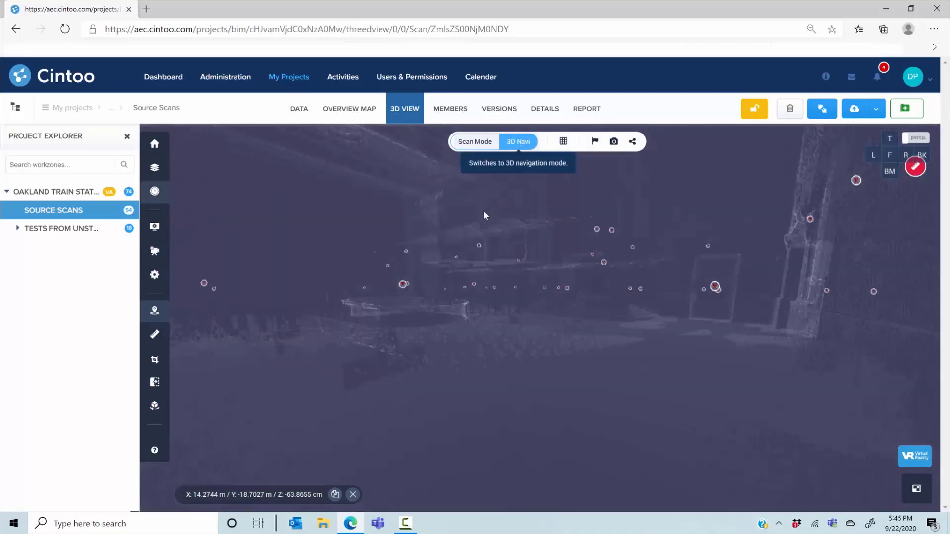
pyautogui.moveTo(490, 244); pyautogui.dragTo(536, 219)
pyautogui.moveTo(489, 315); pyautogui.dragTo(601, 243)
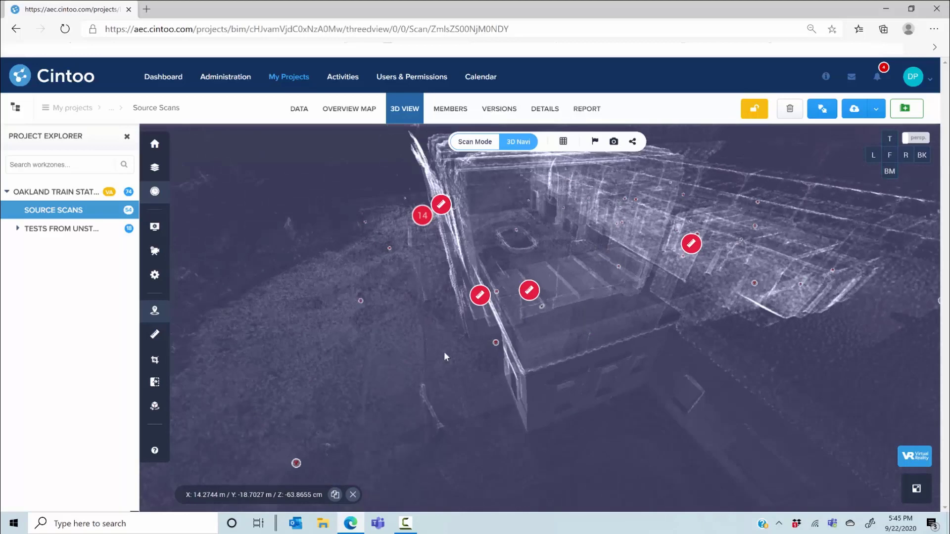
pyautogui.moveTo(436, 361); pyautogui.dragTo(188, 368)
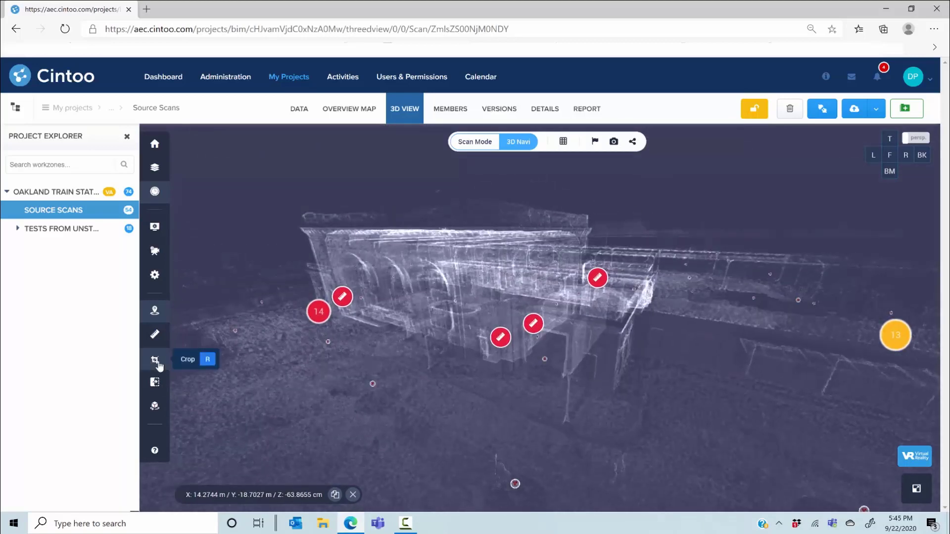
# Crop the station along the Y axis to the range from -5.198 to 10.966
pyautogui.click(155, 361)
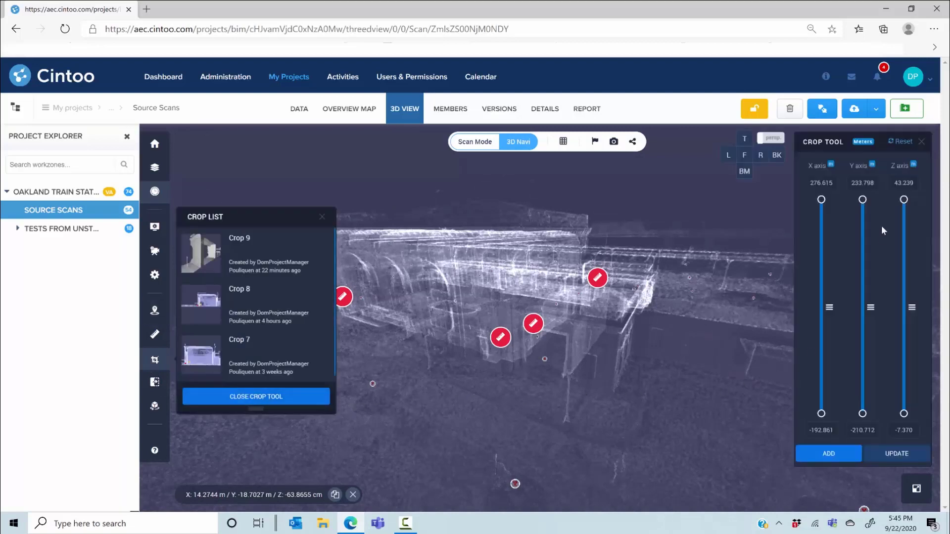
pyautogui.moveTo(862, 200); pyautogui.dragTo(864, 310)
pyautogui.moveTo(862, 414); pyautogui.dragTo(864, 317)
# Compare the cropped station slice in 3D Surface and 3D RGB display, ending with 3D Surface
pyautogui.click(563, 141)
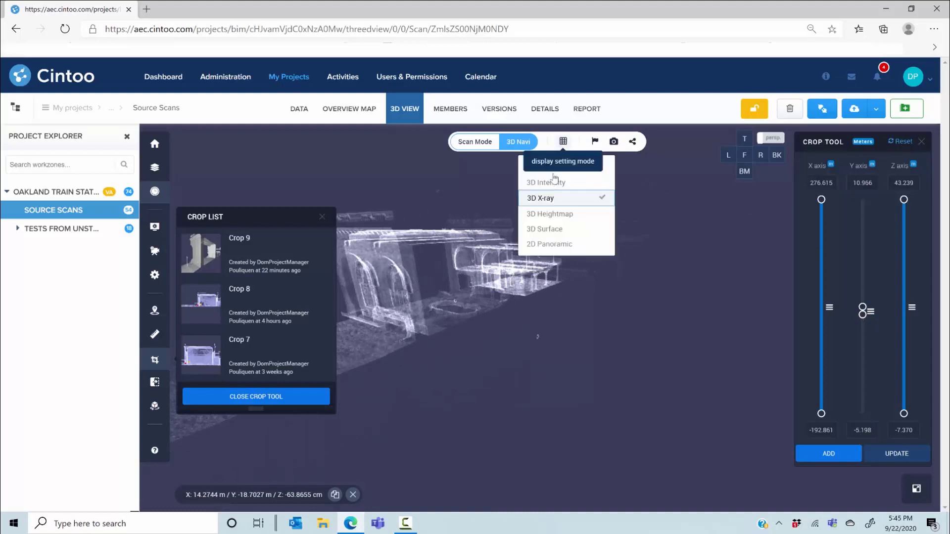
pyautogui.click(548, 230)
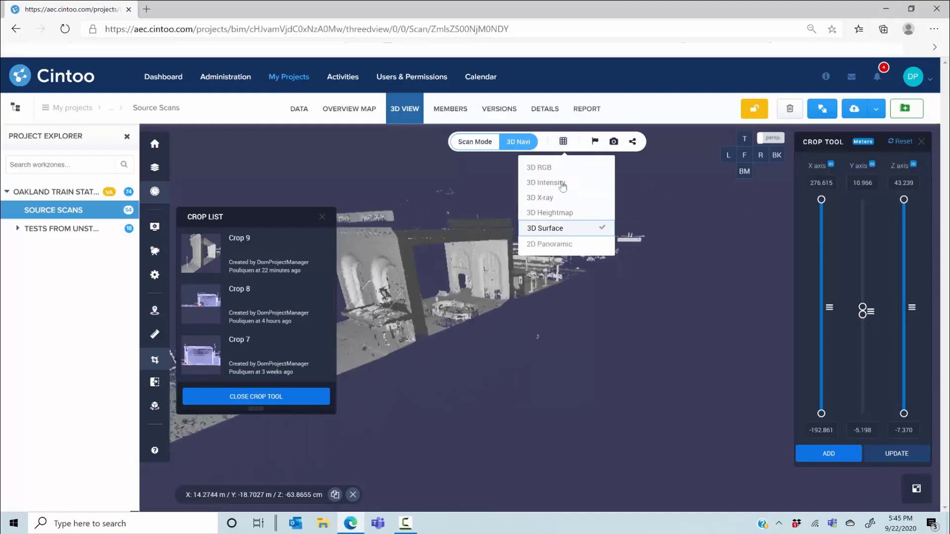
pyautogui.click(550, 169)
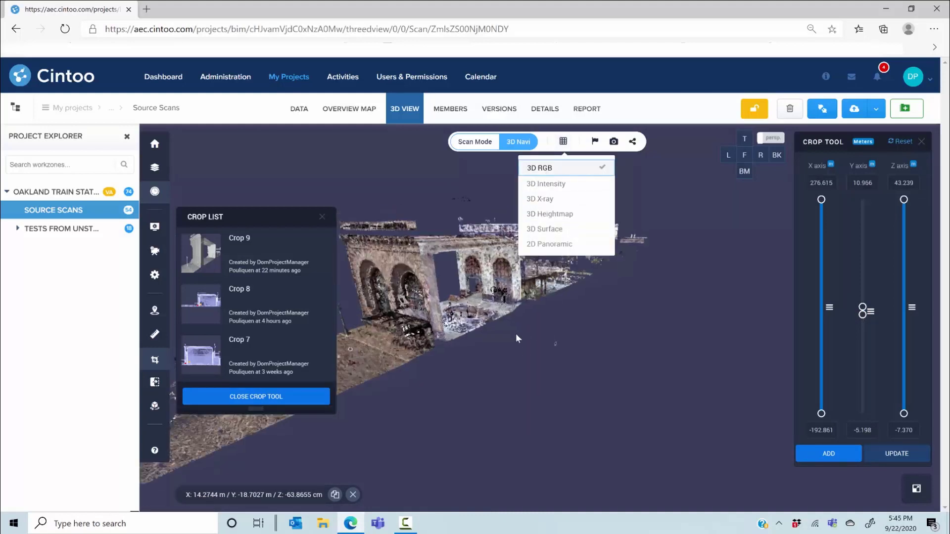
pyautogui.click(550, 230)
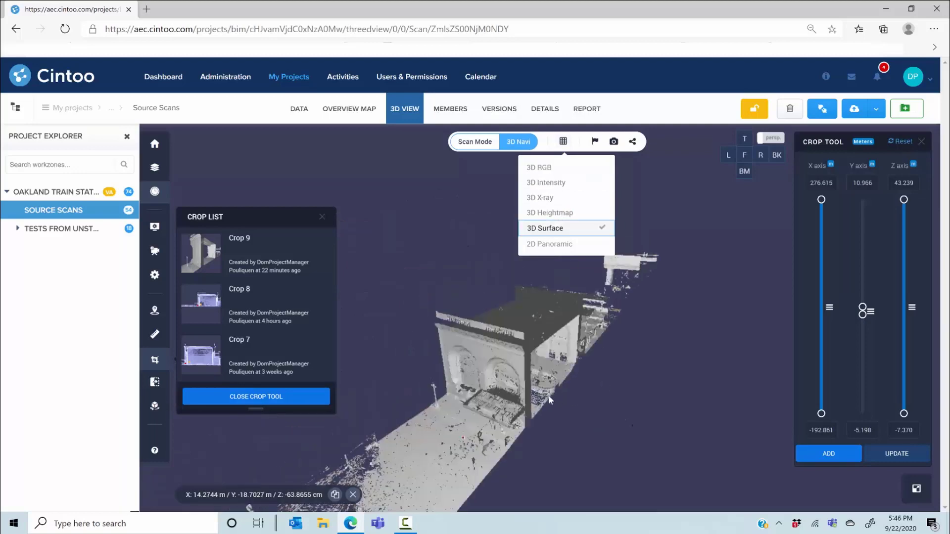
# Set the crop's Y range to -8.662 to -0.580 and add it to the crop list
pyautogui.moveTo(865, 310)
pyautogui.mouseDown()
pyautogui.moveTo(866, 284)
pyautogui.moveTo(863, 314)
pyautogui.mouseUp()
pyautogui.click(829, 453)
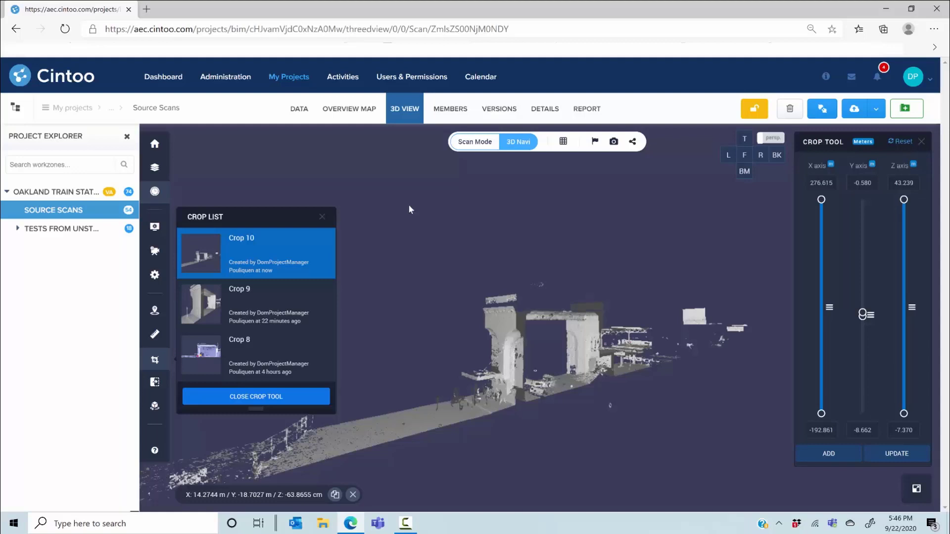
# Create a mesh from the newly added crop in OBJ format at 1.0 cm resolution
pyautogui.moveTo(308, 238)
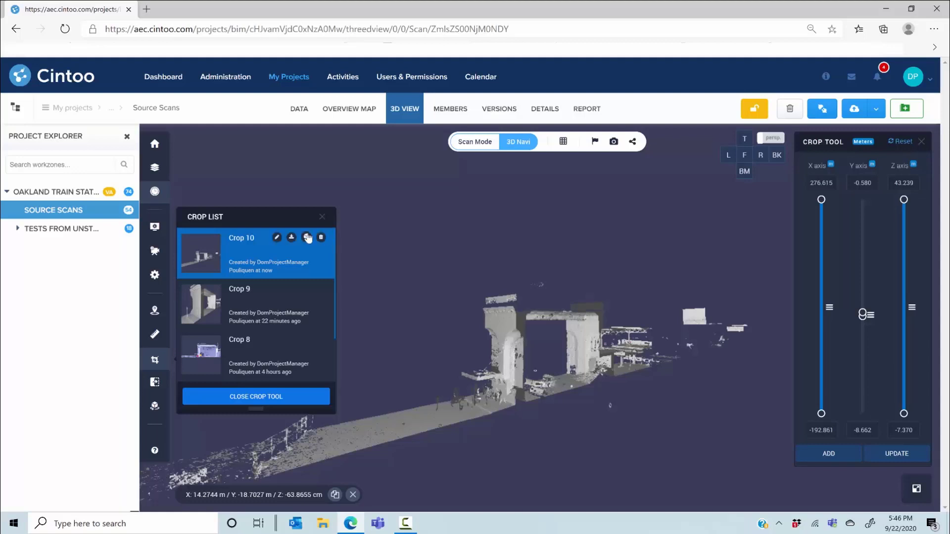
pyautogui.click(306, 237)
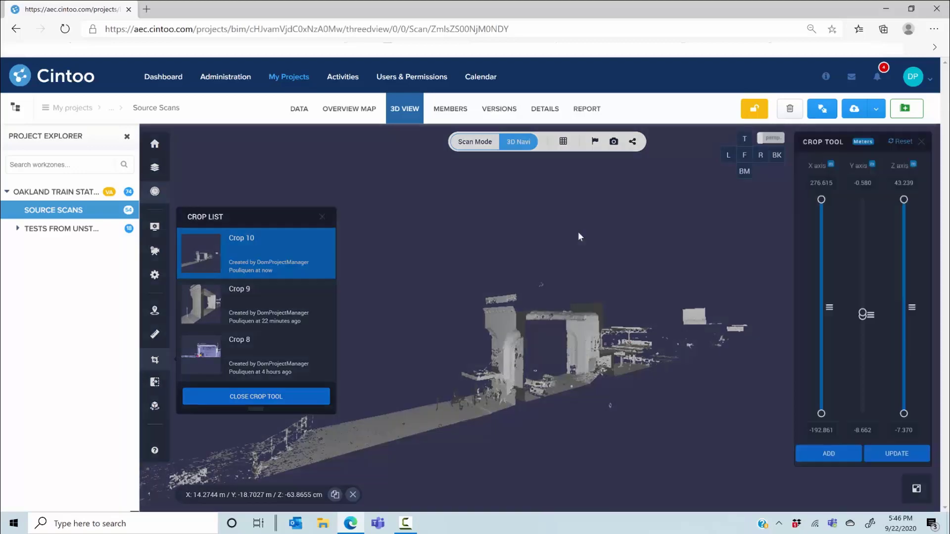
pyautogui.moveTo(456, 294); pyautogui.dragTo(394, 295)
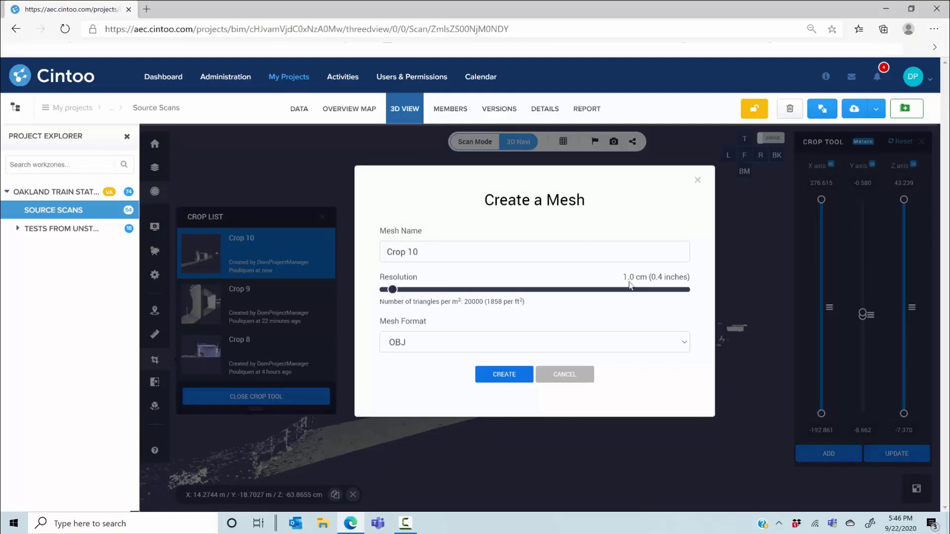
pyautogui.click(430, 342)
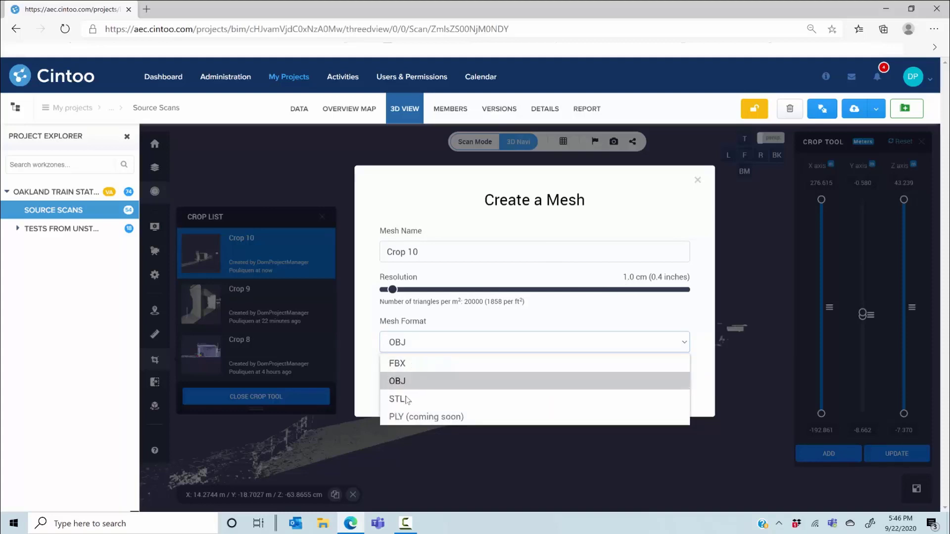
pyautogui.click(369, 349)
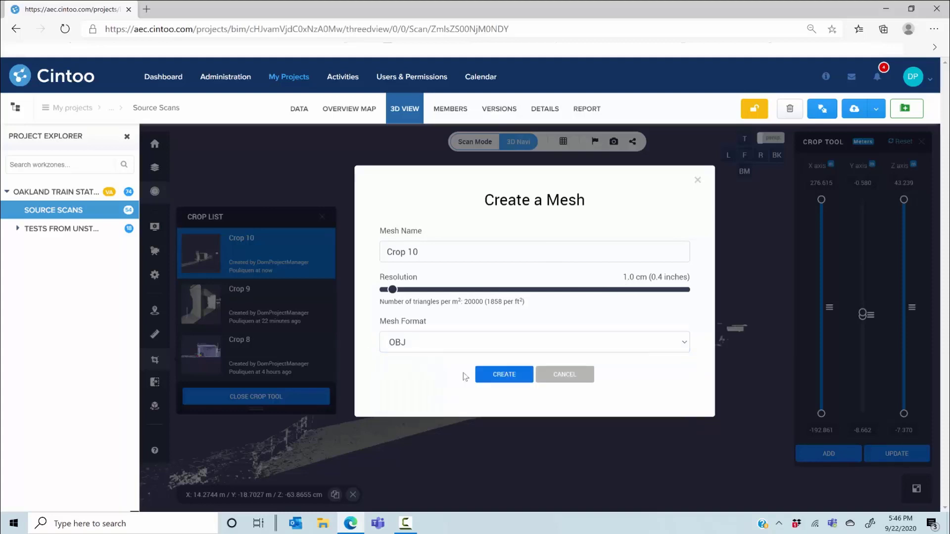
pyautogui.click(509, 372)
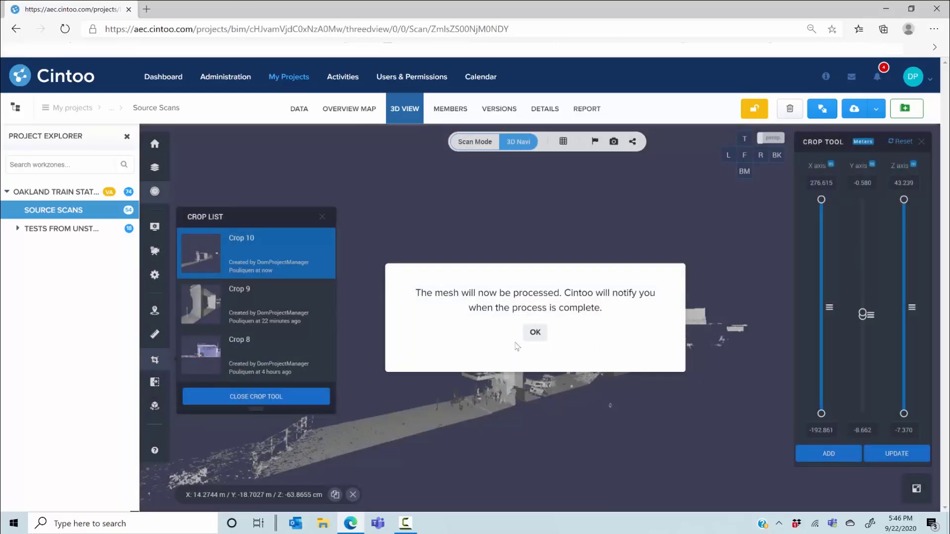
pyautogui.click(535, 332)
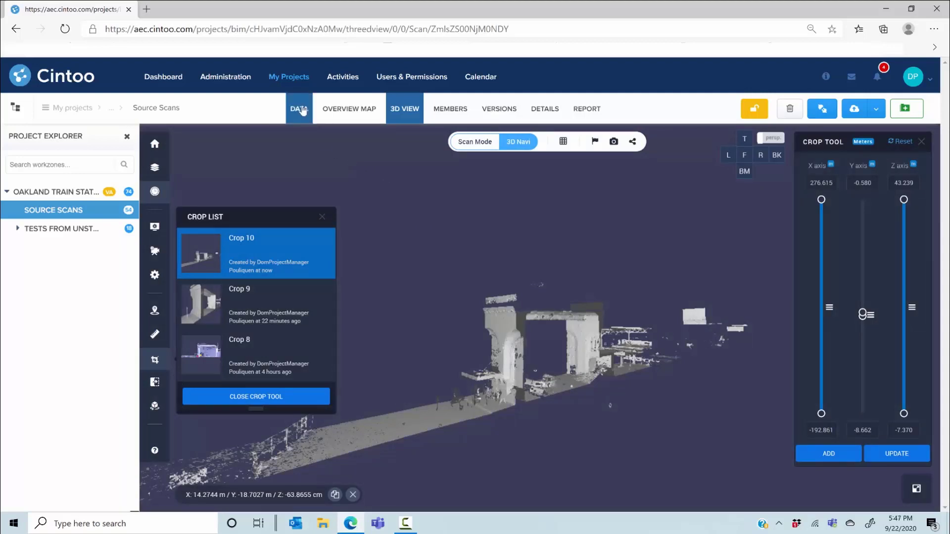
# Open the Cintoo Truepoint Dataset project from the project list and go to its BIM Models work zone
pyautogui.click(295, 79)
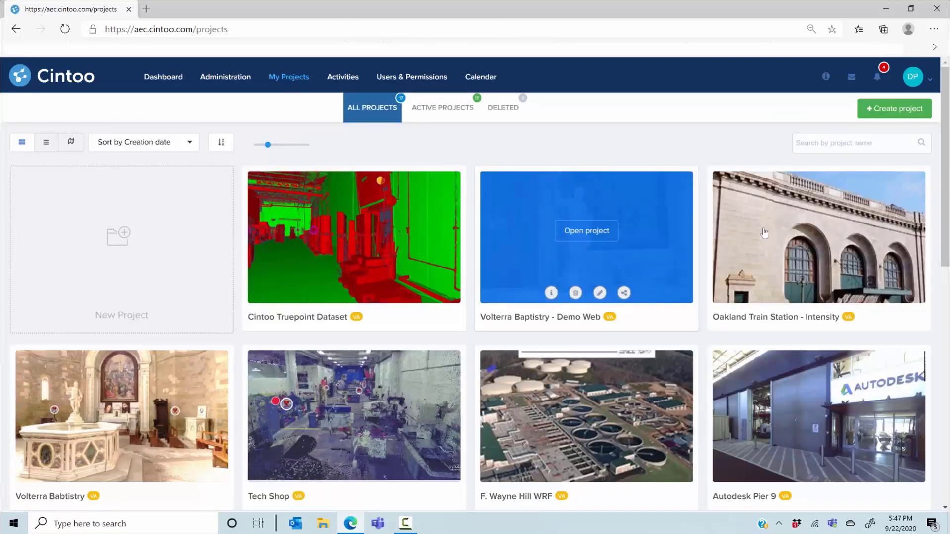
pyautogui.moveTo(346, 238)
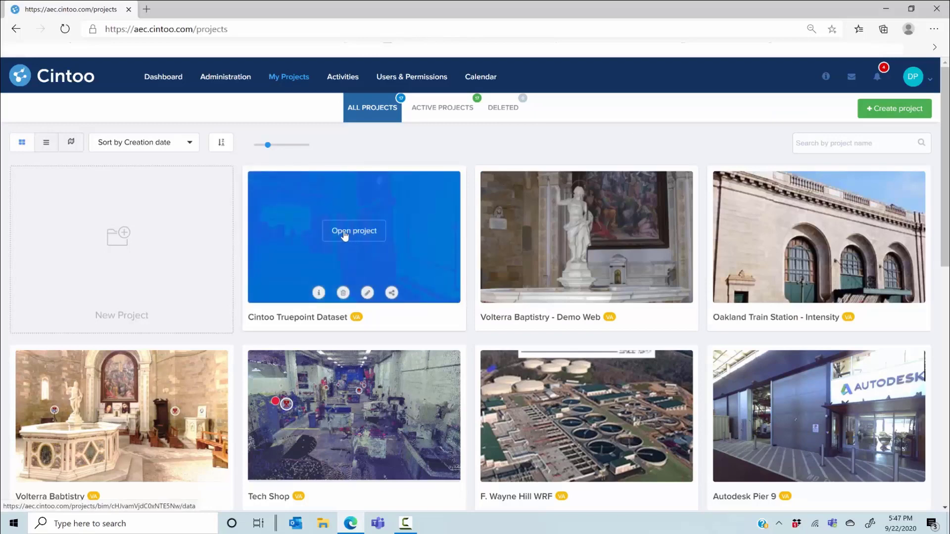
pyautogui.click(345, 232)
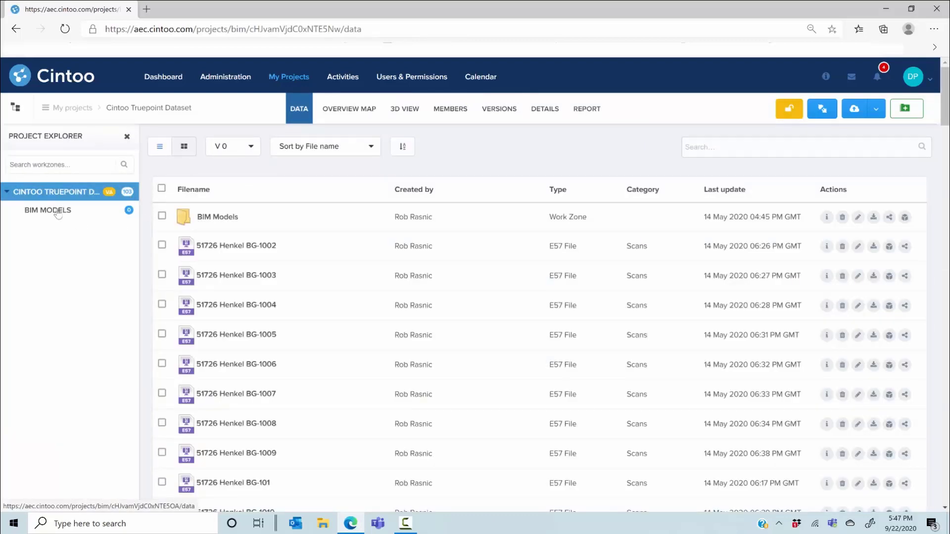
pyautogui.click(86, 212)
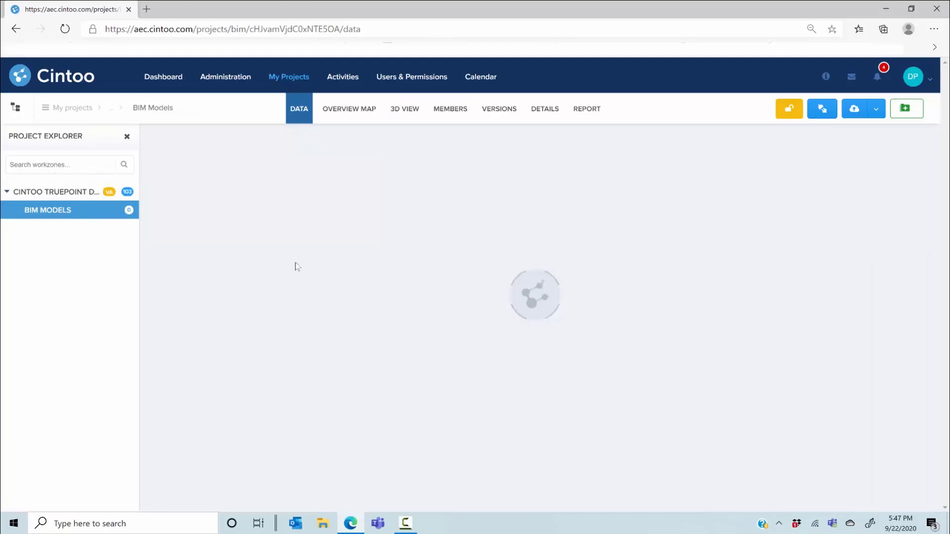
# Review the available source options for uploading a 3D model, then dismiss them without uploading
pyautogui.click(876, 110)
pyautogui.click(841, 149)
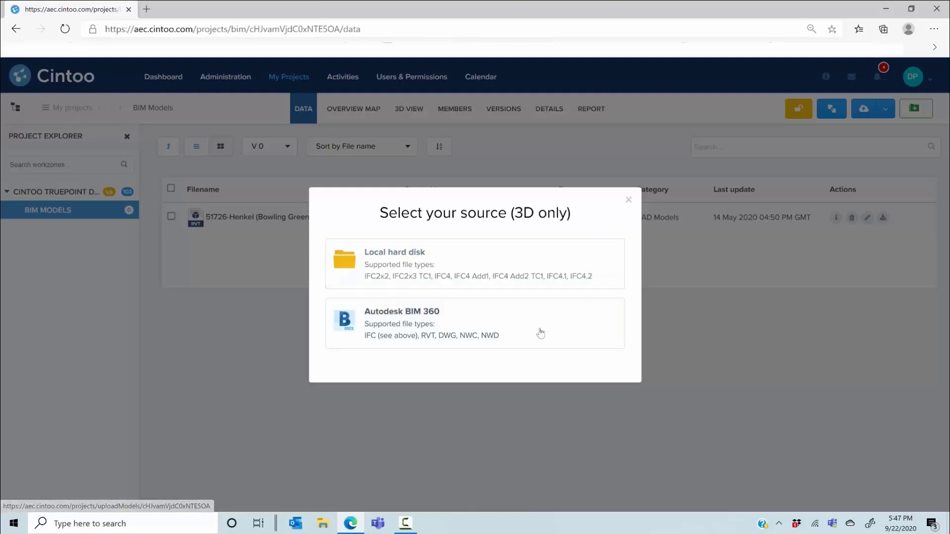
pyautogui.click(629, 200)
# Open the 3D view of the entire Cintoo Truepoint Dataset project and view the building model closer
pyautogui.click(56, 192)
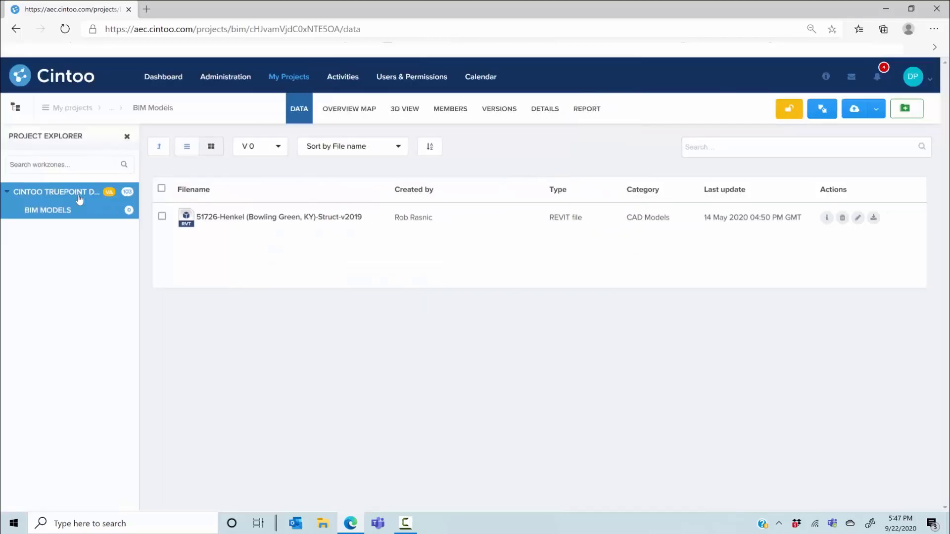
pyautogui.click(409, 110)
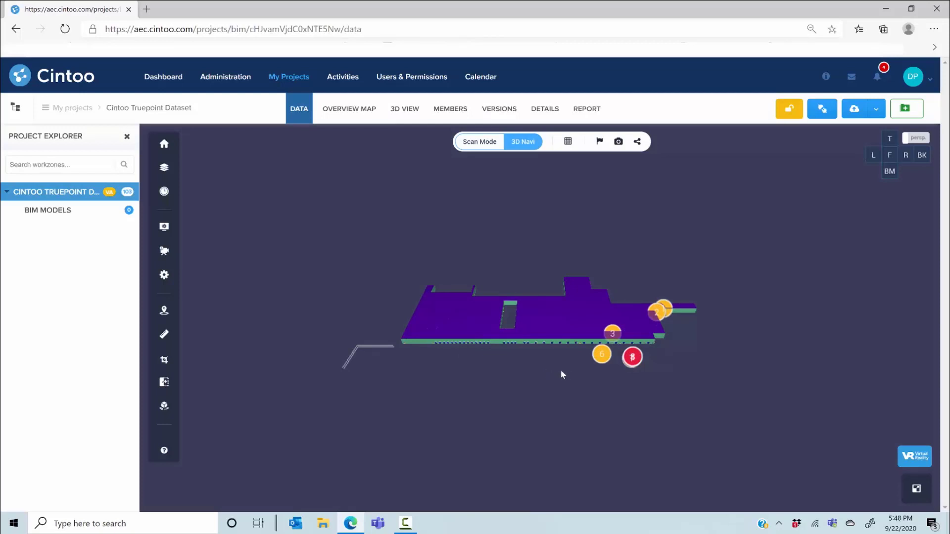
pyautogui.scroll(5, 579, 356)
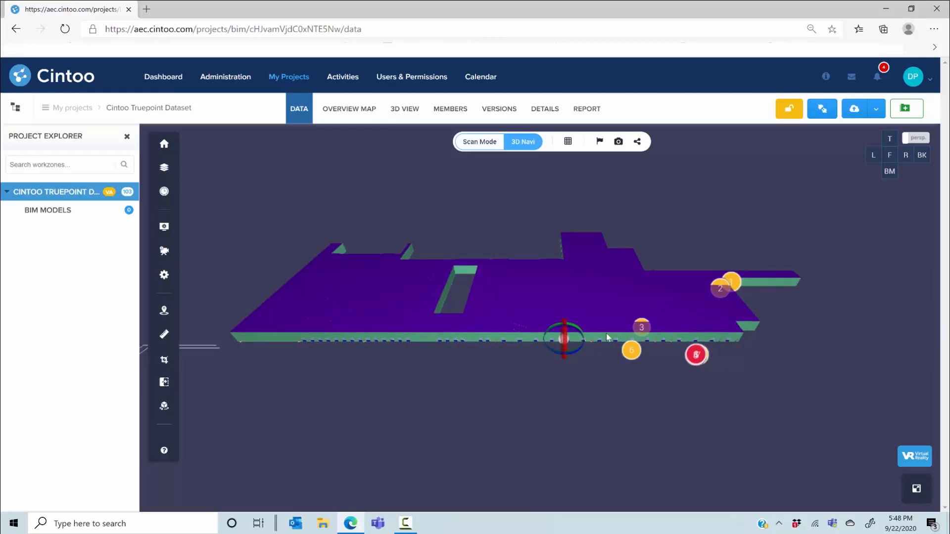
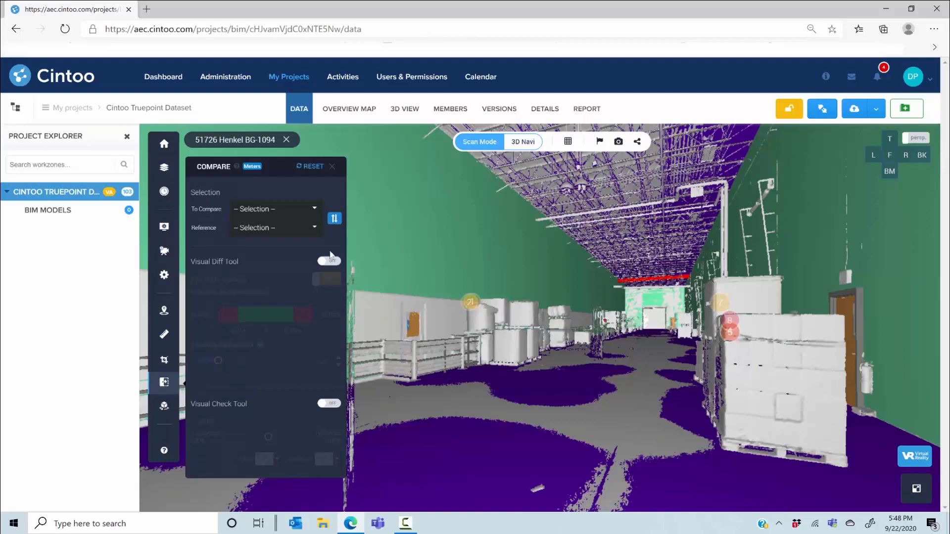
# Compare all scans against all models as reference and turn on the Visual Diff Tool
pyautogui.click(269, 210)
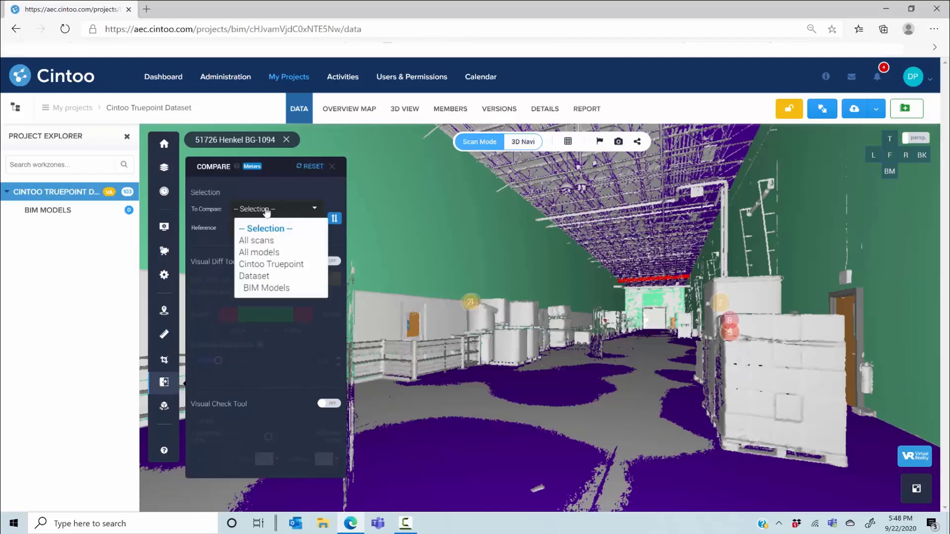
pyautogui.click(266, 241)
pyautogui.click(265, 228)
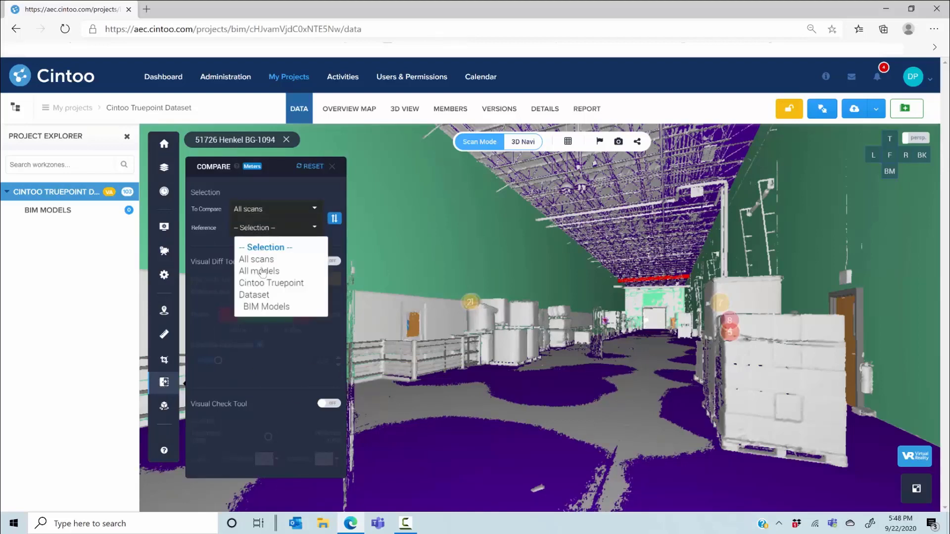
pyautogui.click(259, 272)
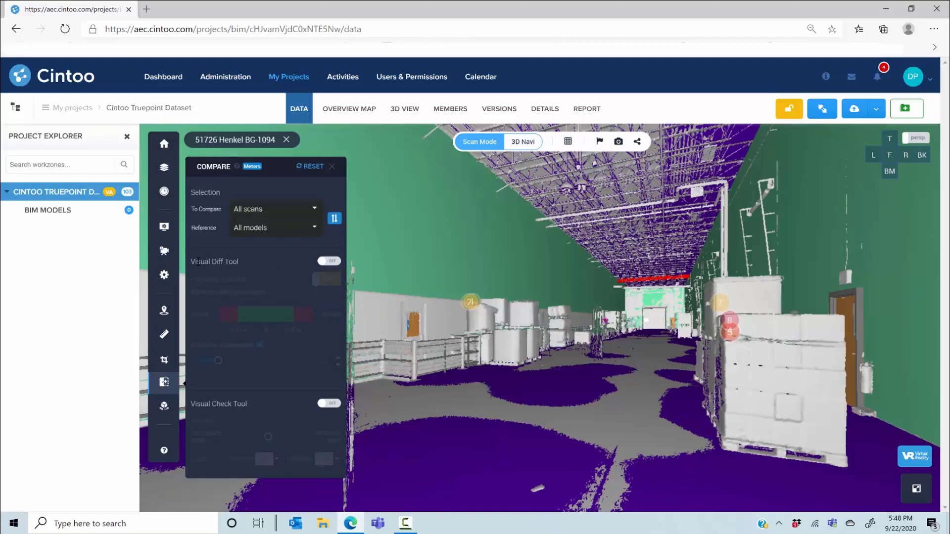
pyautogui.click(329, 261)
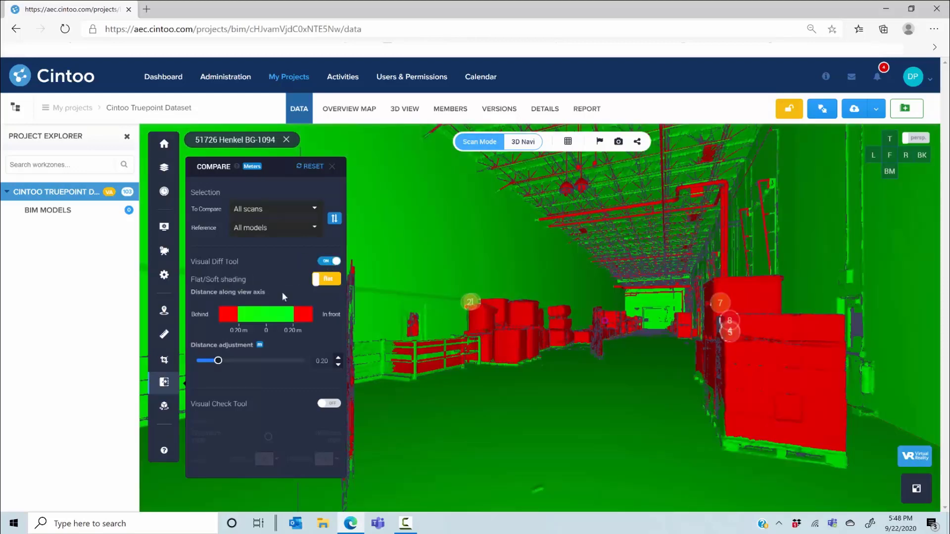
# Set the Visual Diff Tool's distance adjustment to 0.08 m and inspect the differences along the warehouse from scans 51726 Henkel BG-1093 and BG-1092
pyautogui.moveTo(220, 366); pyautogui.dragTo(208, 363)
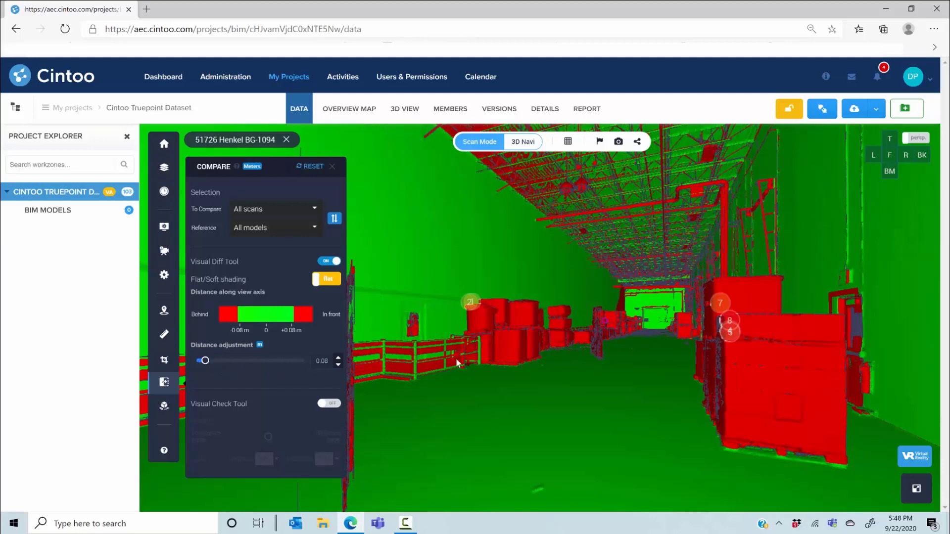
pyautogui.moveTo(388, 347); pyautogui.dragTo(451, 359)
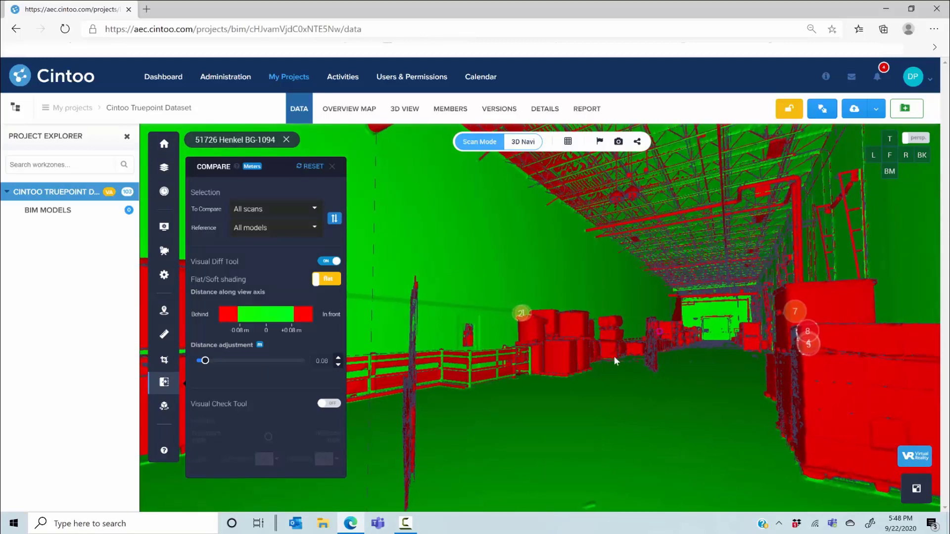
pyautogui.click(659, 336)
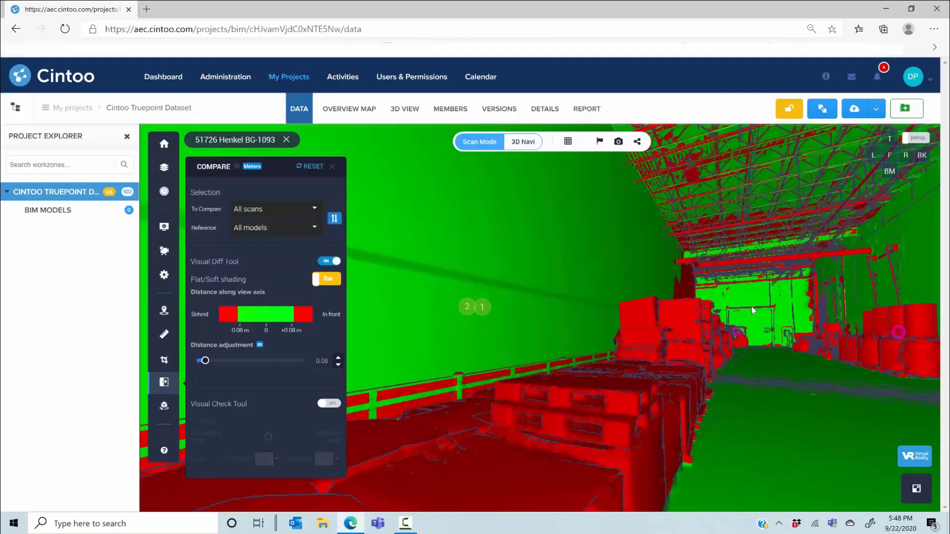
pyautogui.moveTo(763, 373); pyautogui.dragTo(561, 280)
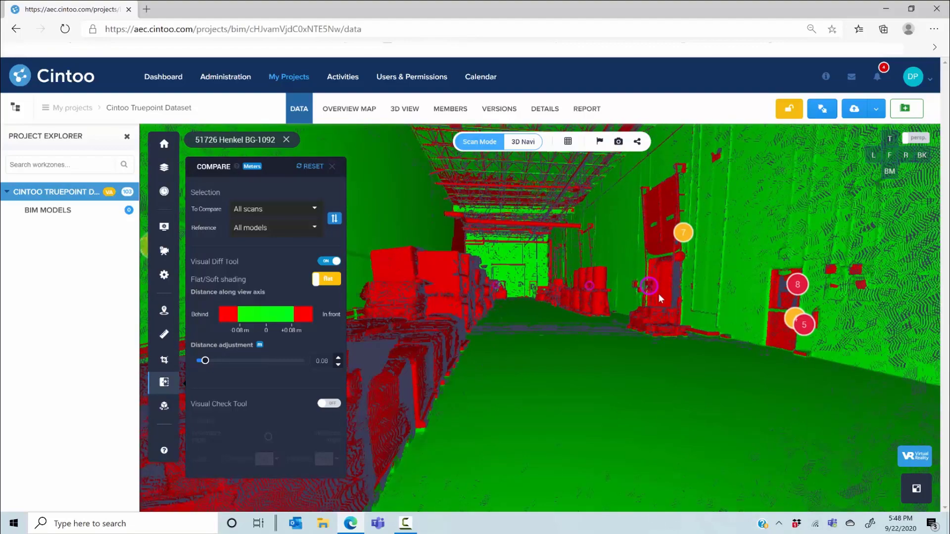
pyautogui.click(658, 293)
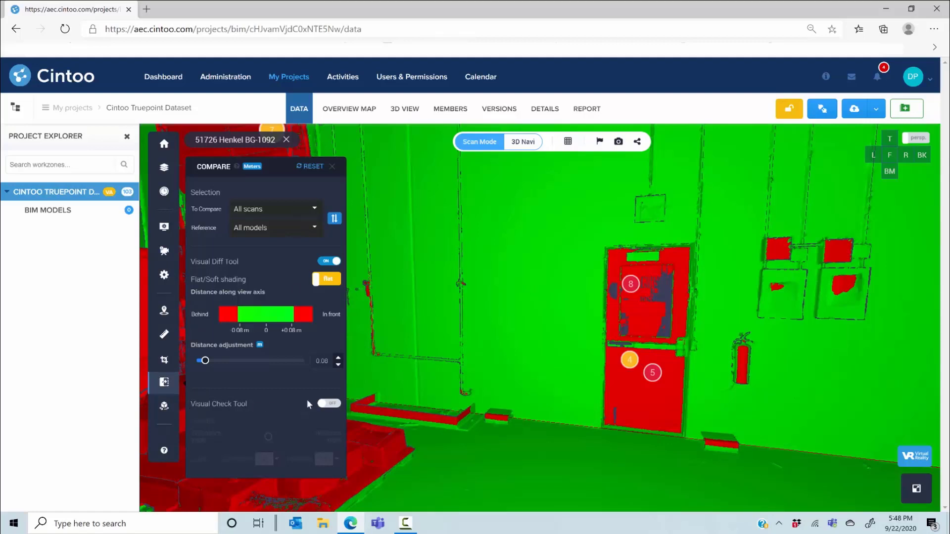
# Turn on the Visual Check Tool and set visibility to 100% scans and 0% reference to inspect the scanned wall and doors
pyautogui.click(329, 404)
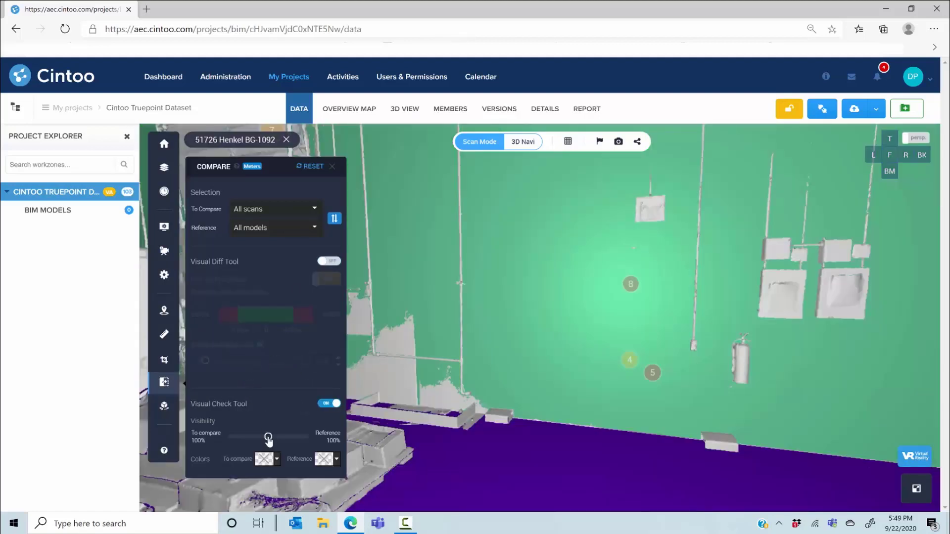
pyautogui.moveTo(268, 439); pyautogui.dragTo(227, 440)
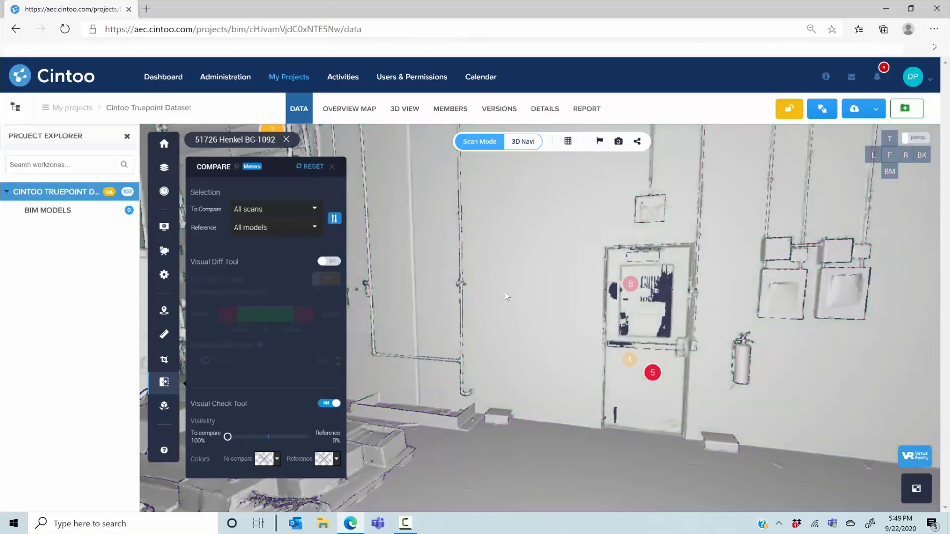
pyautogui.moveTo(409, 353); pyautogui.dragTo(717, 444)
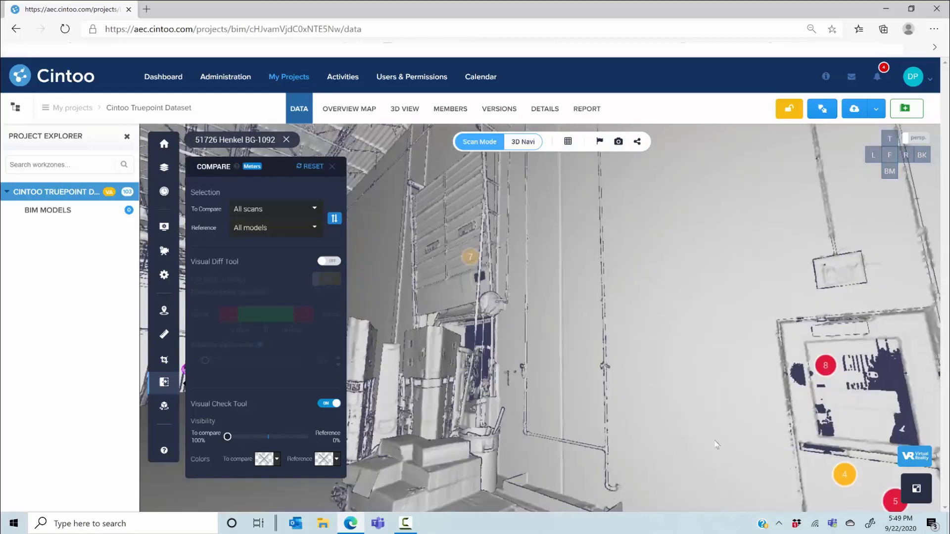
pyautogui.click(469, 258)
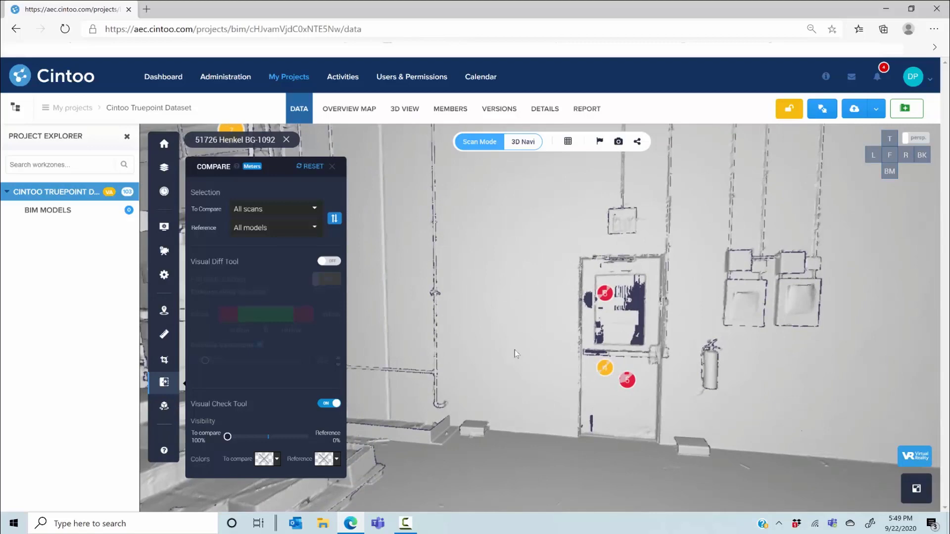
# Set visibility to 100% reference, restore it to about the midpoint, then switch back to the Visual Diff Tool and close the comparison settings
pyautogui.moveTo(227, 438); pyautogui.dragTo(308, 437)
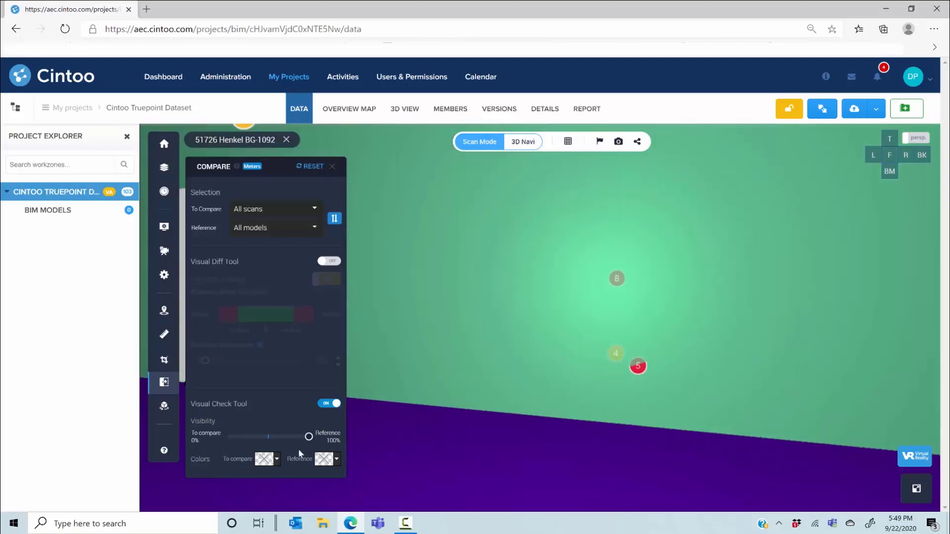
pyautogui.moveTo(309, 438); pyautogui.dragTo(270, 437)
pyautogui.click(332, 261)
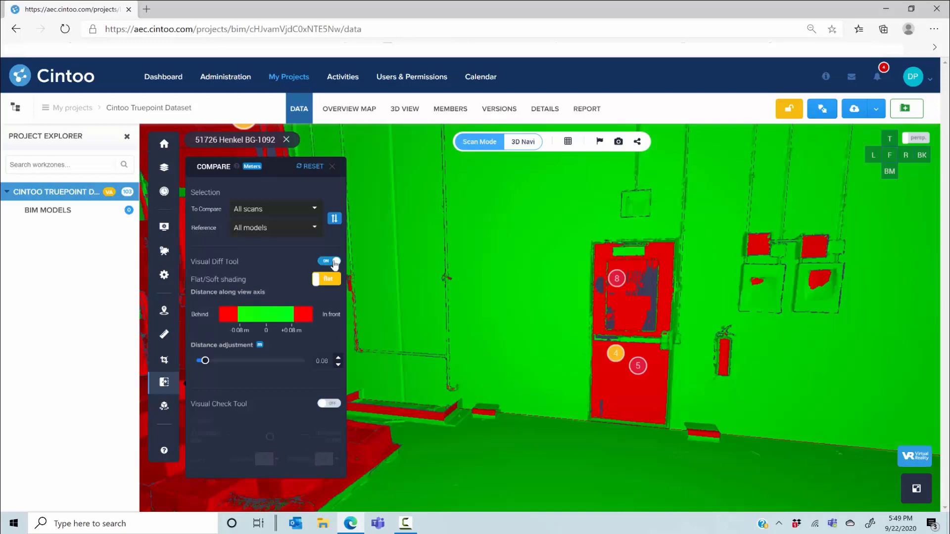
pyautogui.click(332, 167)
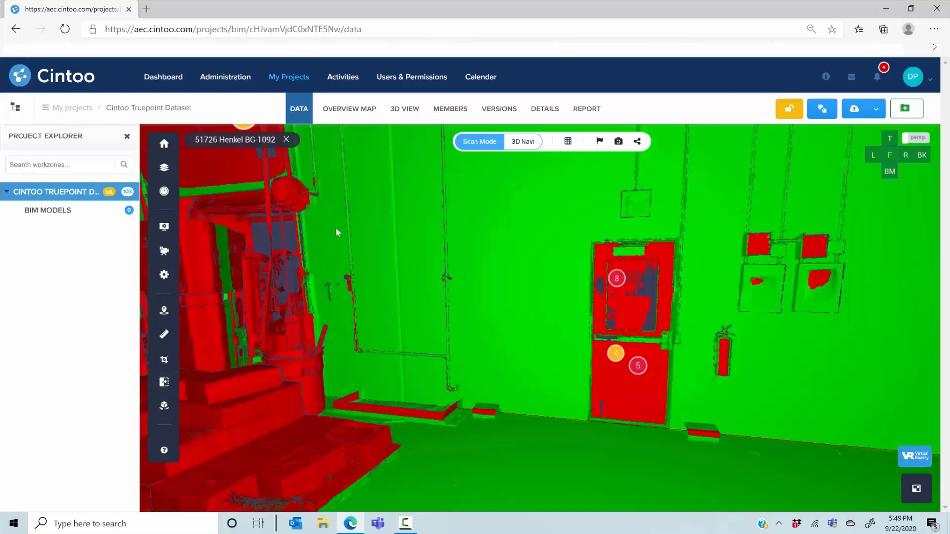
# Start an Issue annotation on the lower part of the door and review its severity, description and assignment fields without creating it
pyautogui.click(164, 311)
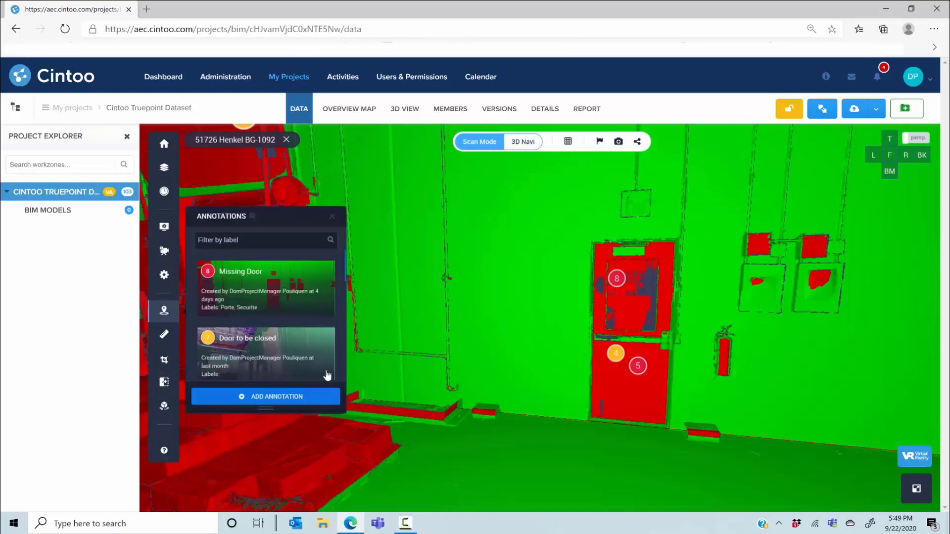
pyautogui.click(291, 399)
pyautogui.click(609, 370)
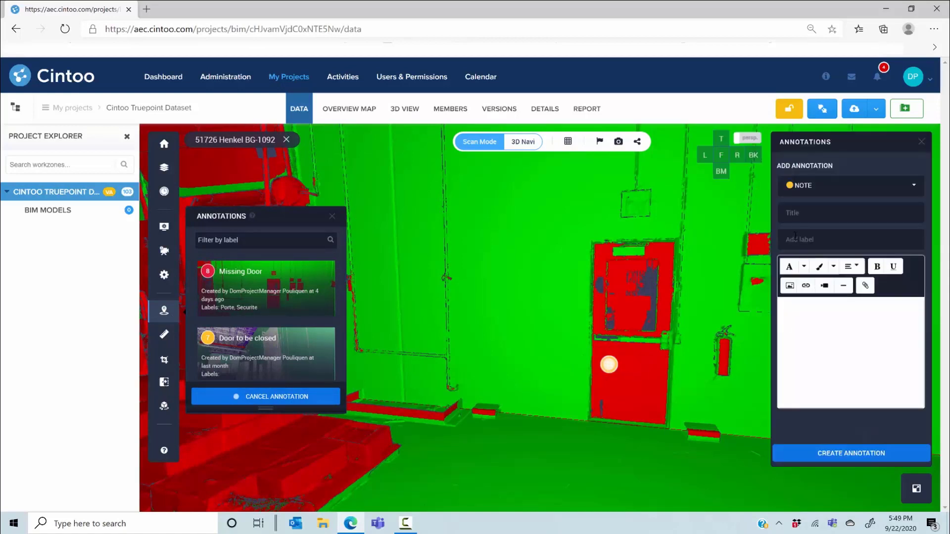
pyautogui.click(806, 193)
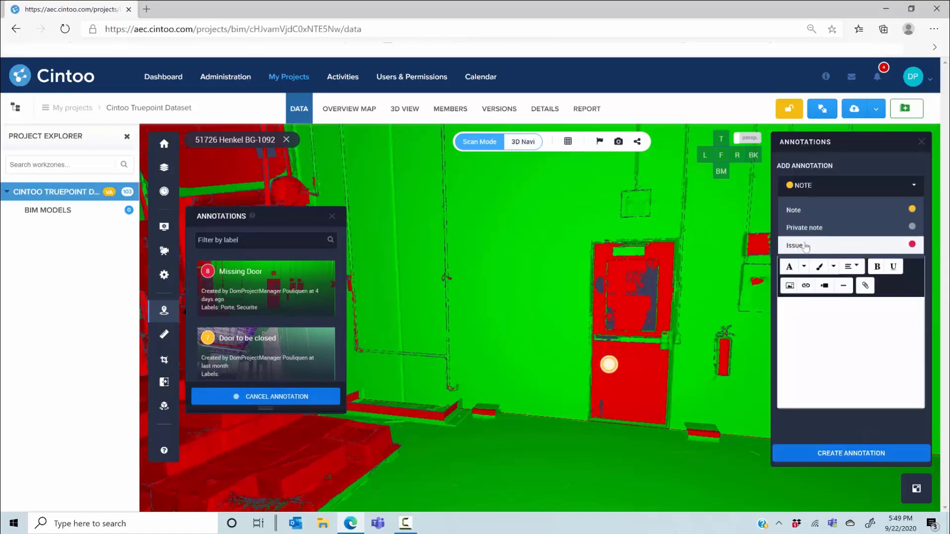
pyautogui.click(811, 244)
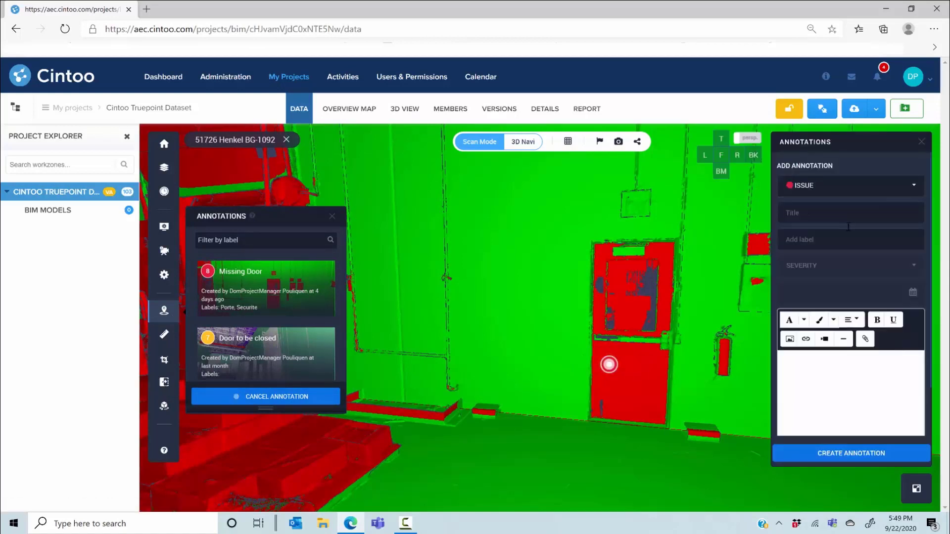
pyautogui.click(825, 266)
pyautogui.click(840, 266)
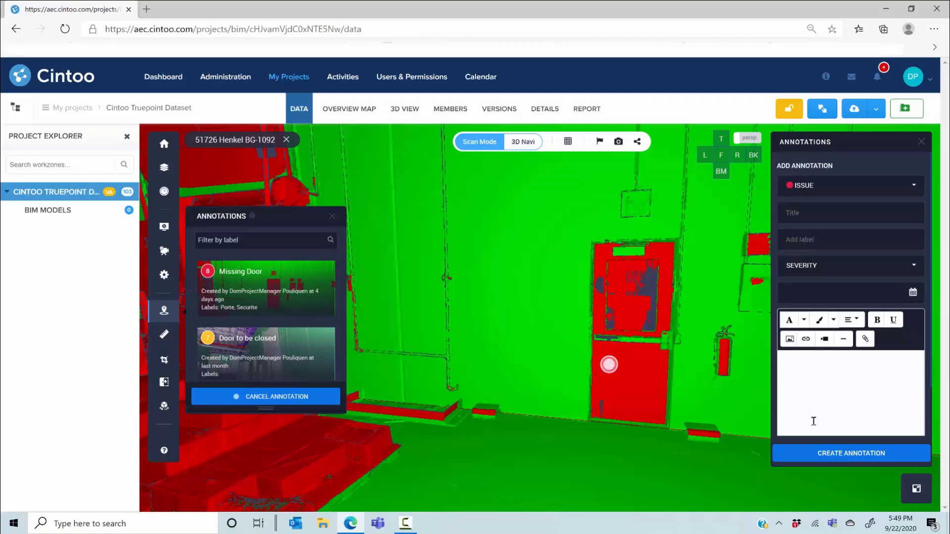
pyautogui.scroll(-1, 814, 411)
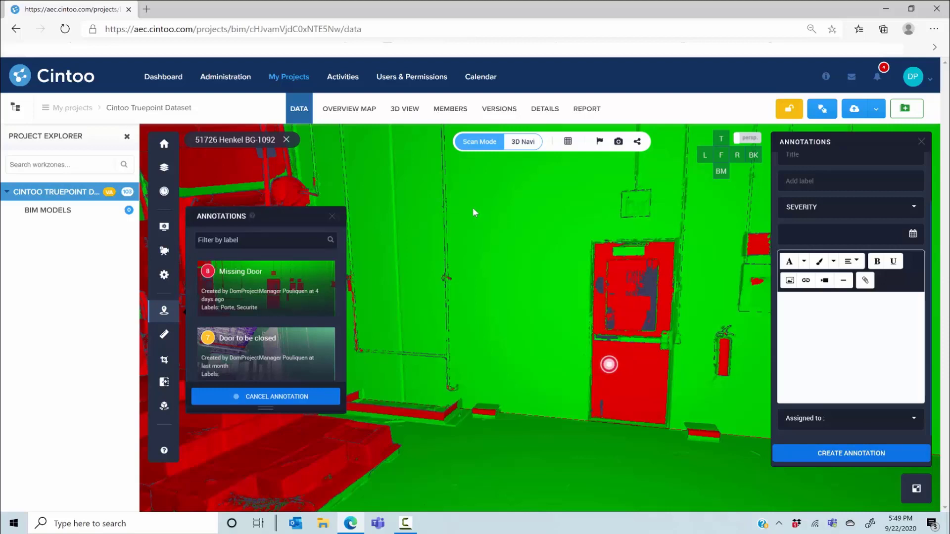
# Open the project's annotation report and review the label, user and activity filter options
pyautogui.click(584, 110)
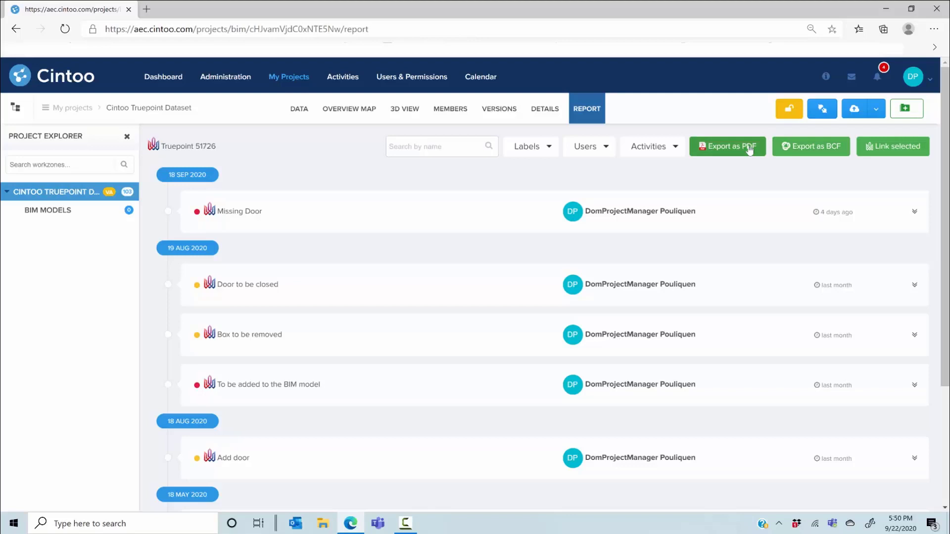
pyautogui.click(549, 147)
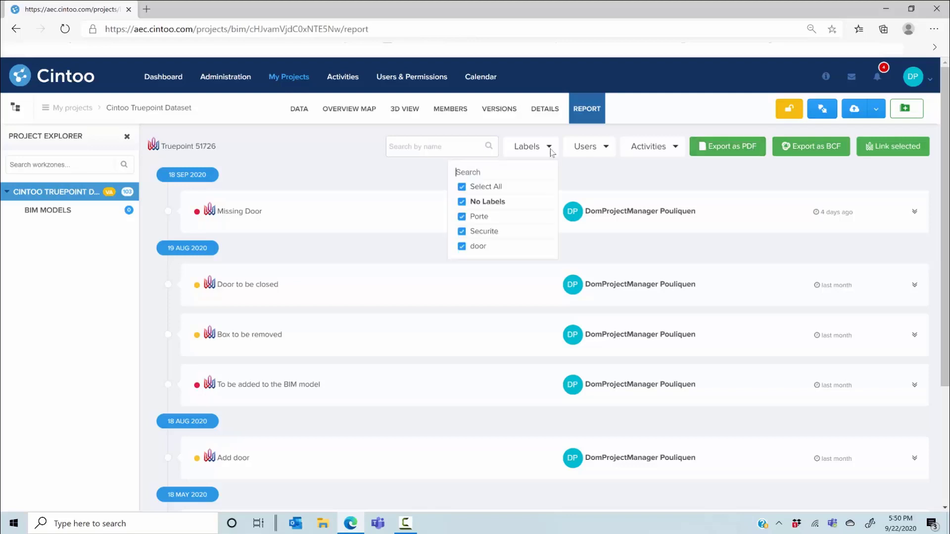
pyautogui.click(606, 149)
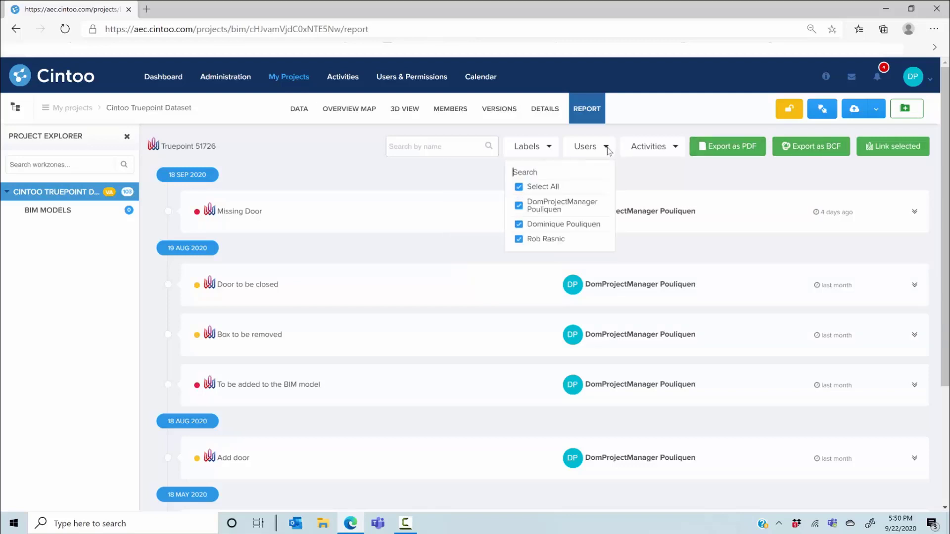
pyautogui.click(679, 150)
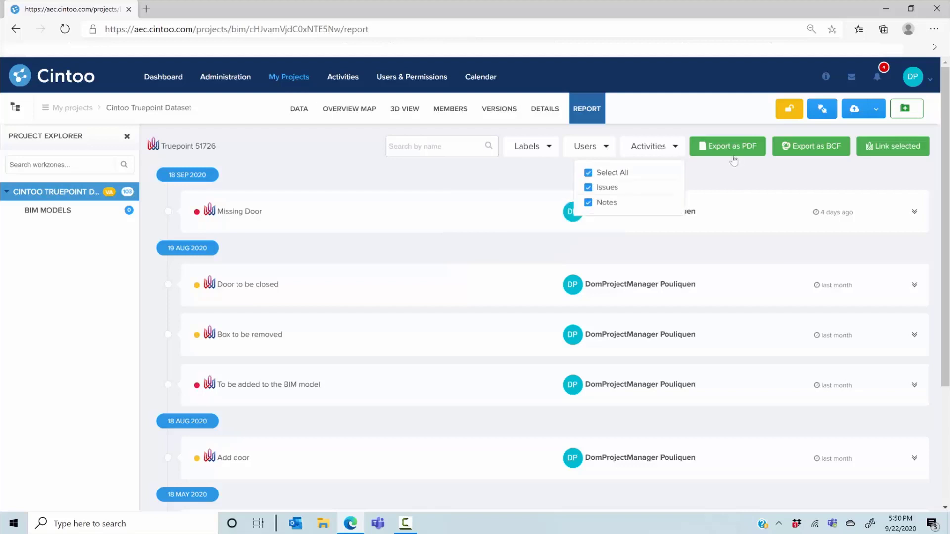